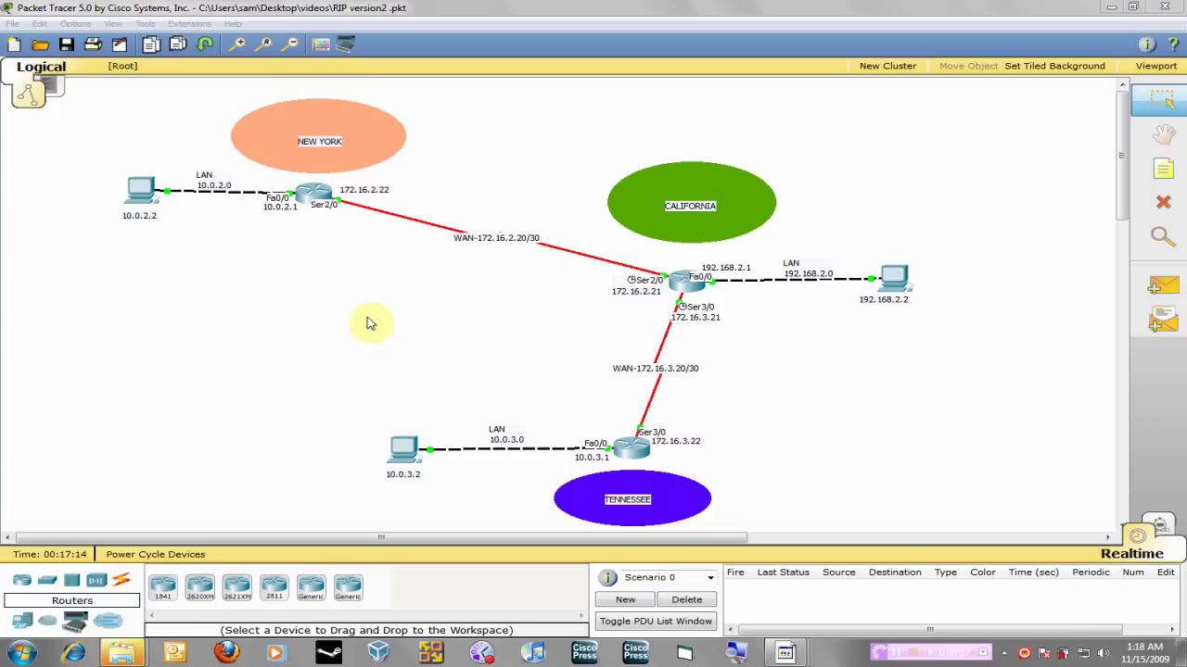
# Ping 192.168.2.2 from the New York PC and confirm it fails with 100% loss.
pyautogui.click(141, 190)
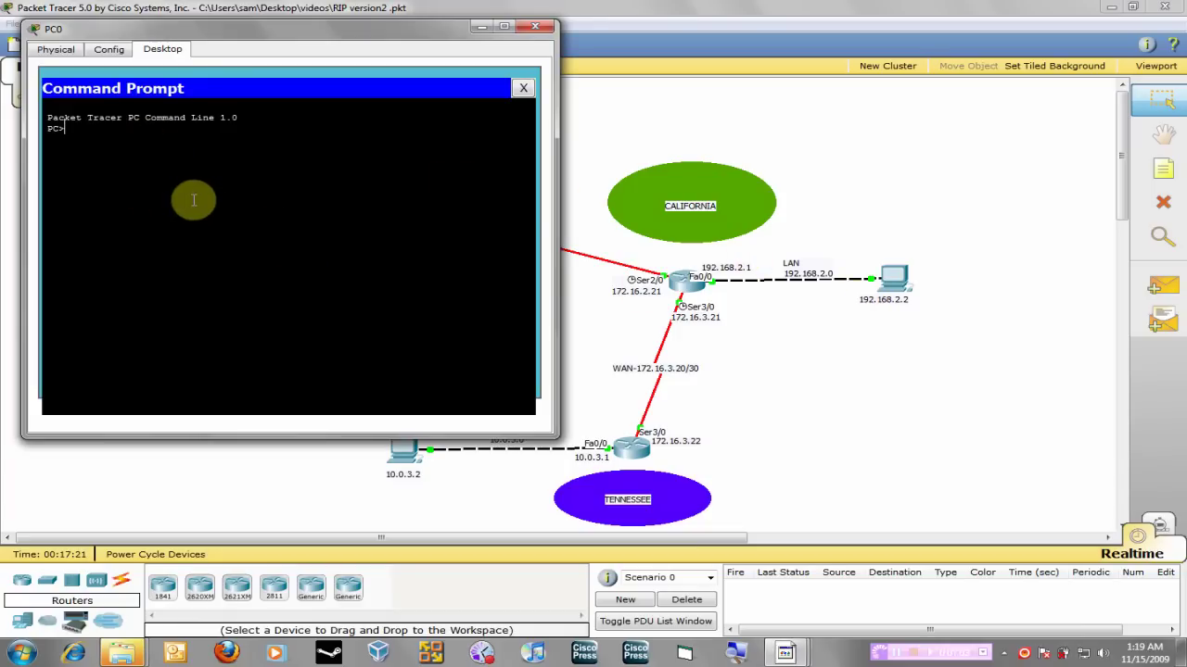
pyautogui.write('ping 192.168.2.2')
pyautogui.press('Return')
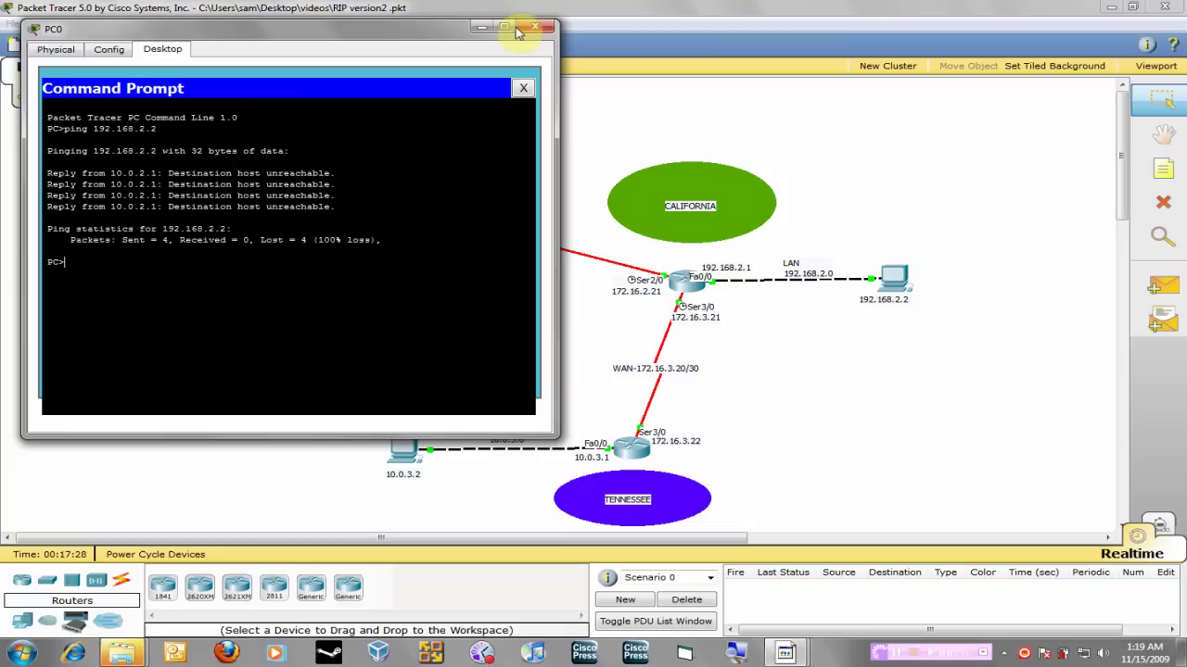
pyautogui.click(593, 99)
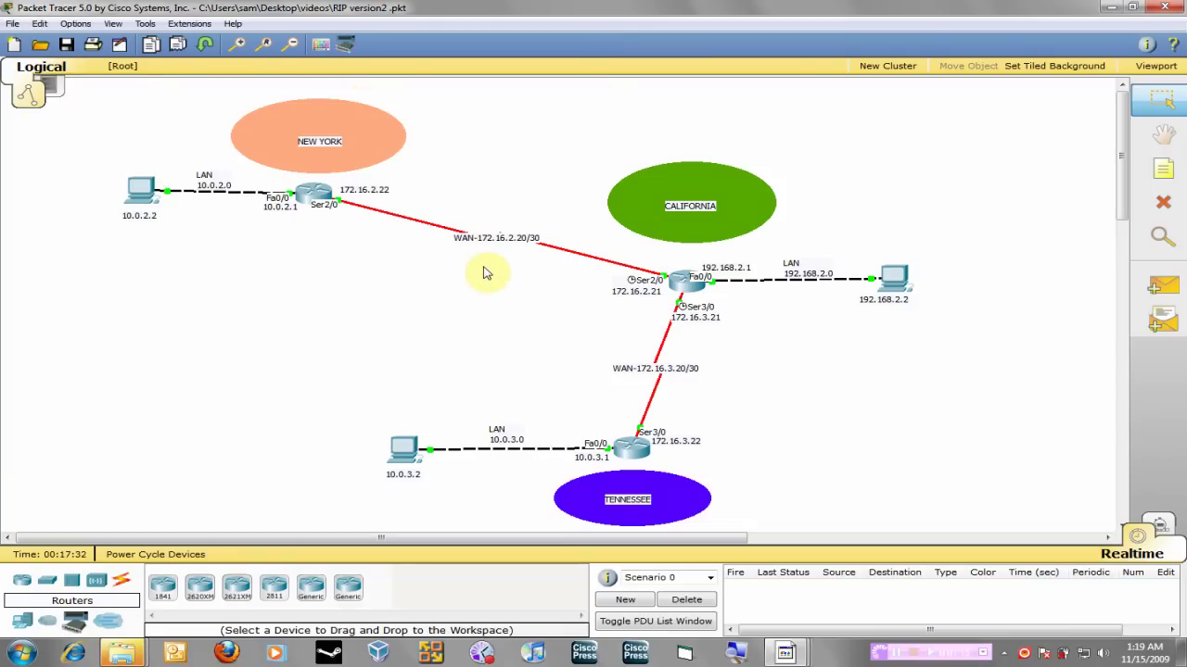
pyautogui.click(684, 282)
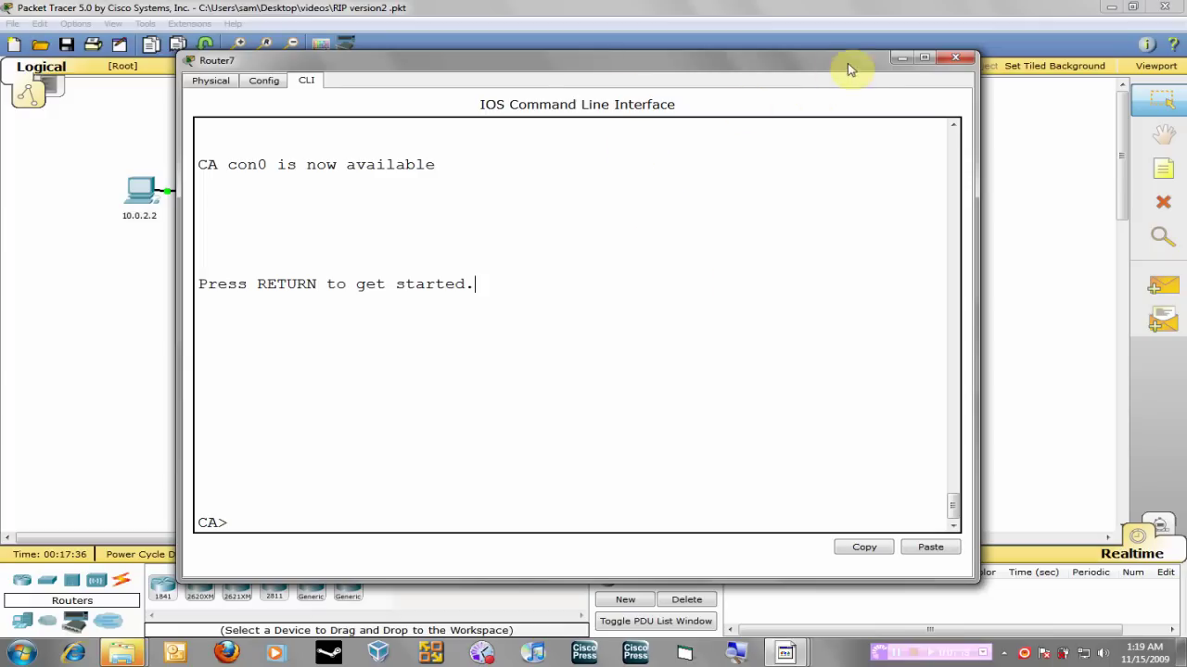
pyautogui.click(892, 59)
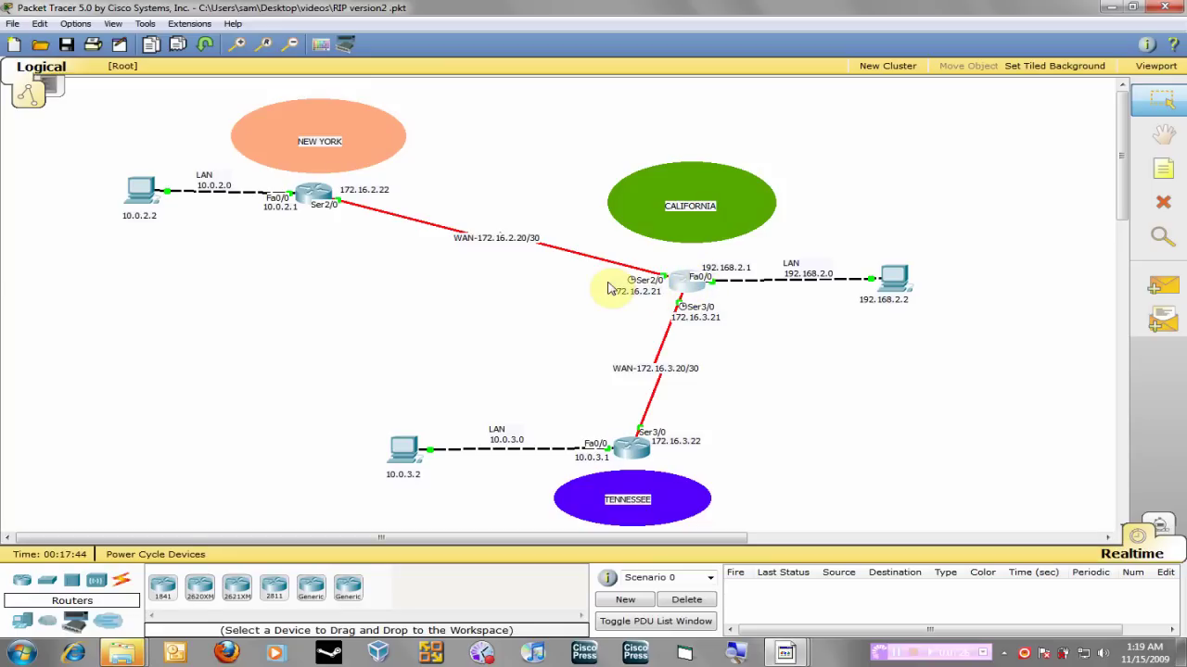
pyautogui.moveTo(681, 287)
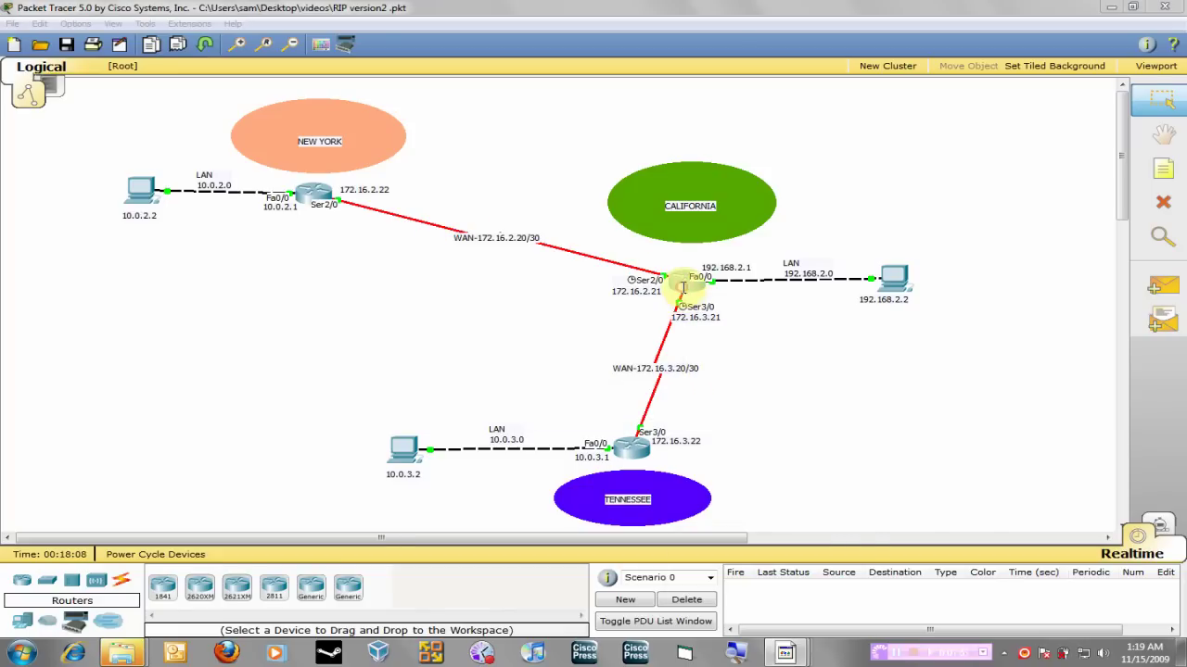
# On the California router, enter privileged mode, global configuration and router rip.
pyautogui.click(675, 281)
pyautogui.click(352, 513)
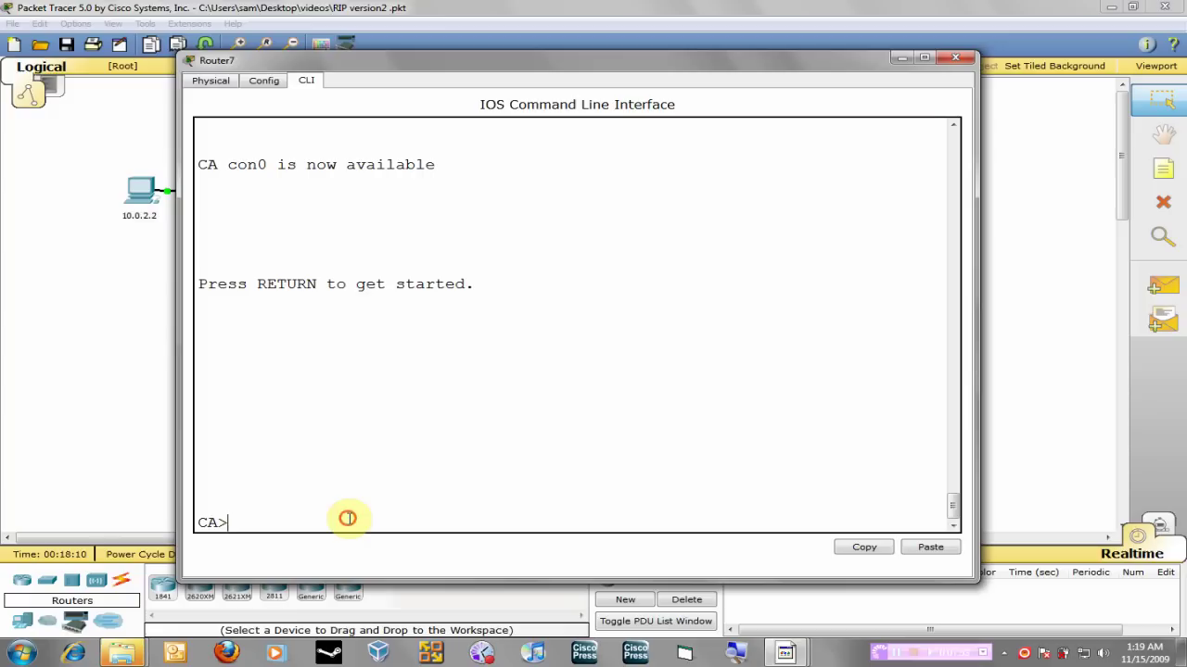
pyautogui.write('enable')
pyautogui.press('Return')
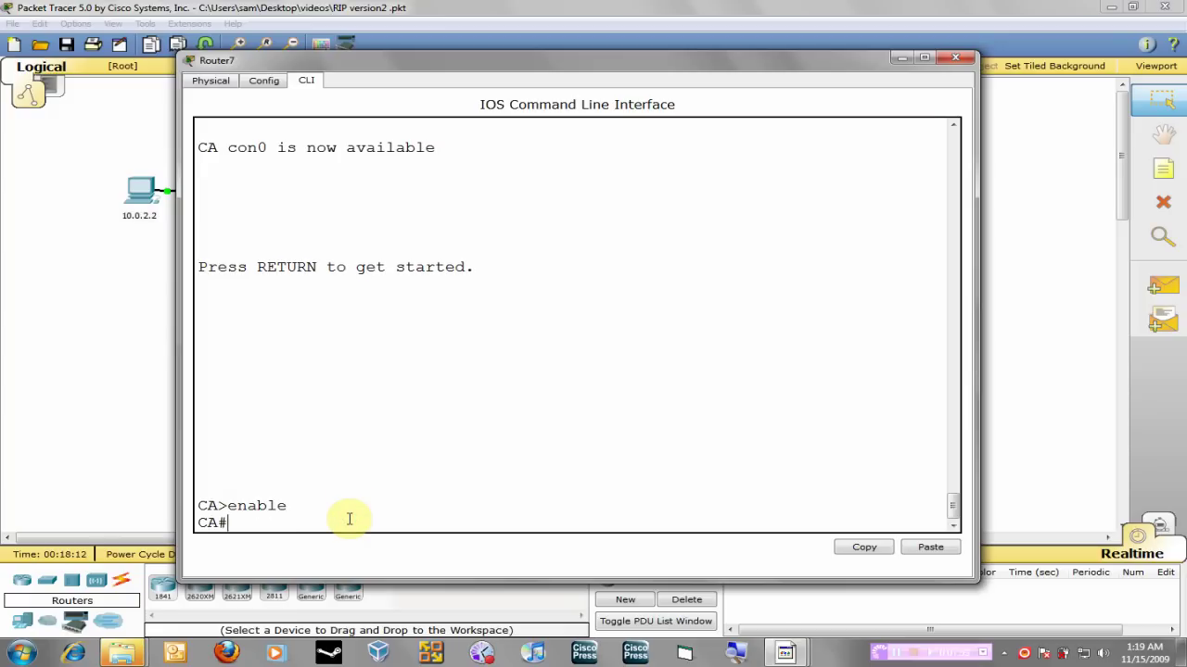
pyautogui.write('conf t')
pyautogui.press('Return')
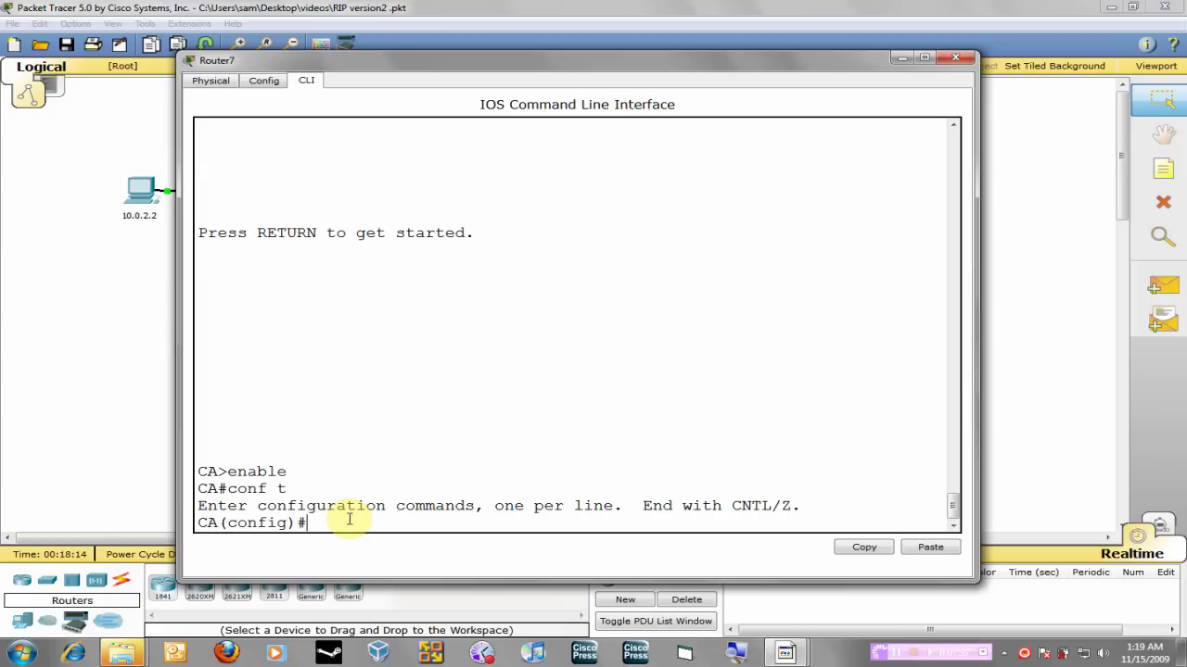
pyautogui.write('router rip')
pyautogui.press('Return')
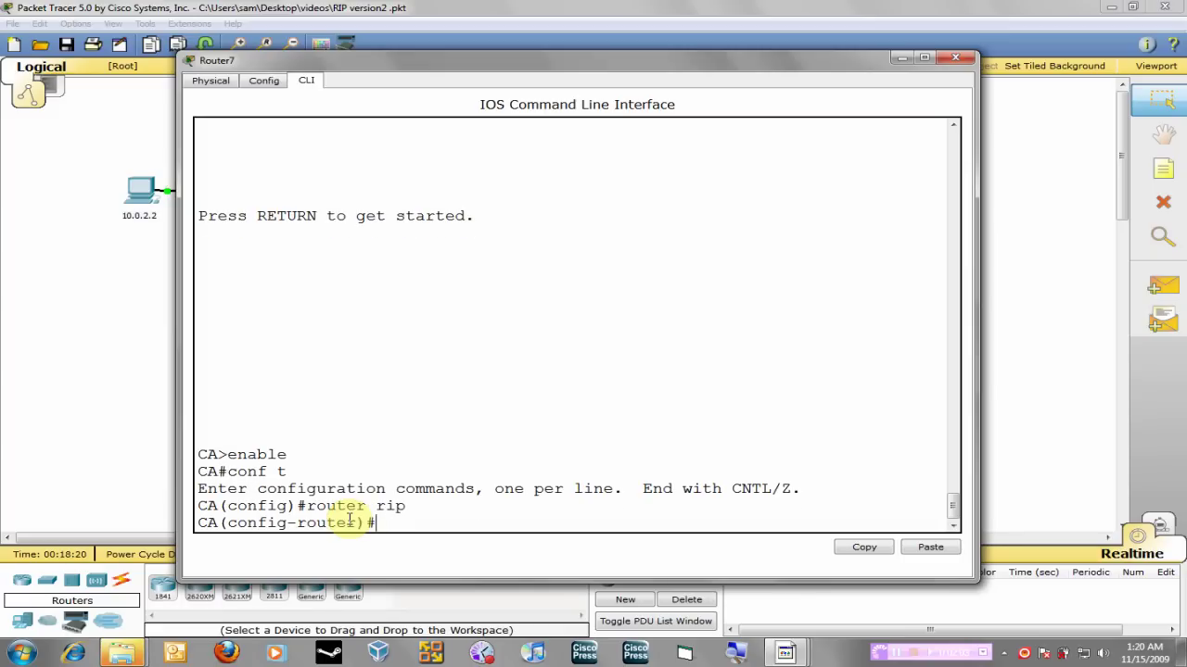
# Set RIP to version 2 and disable auto-summary on California.
pyautogui.write('n')
pyautogui.press('BackSpace')
pyautogui.write('version 2')
pyautogui.press('Return')
pyautogui.write('no auto')
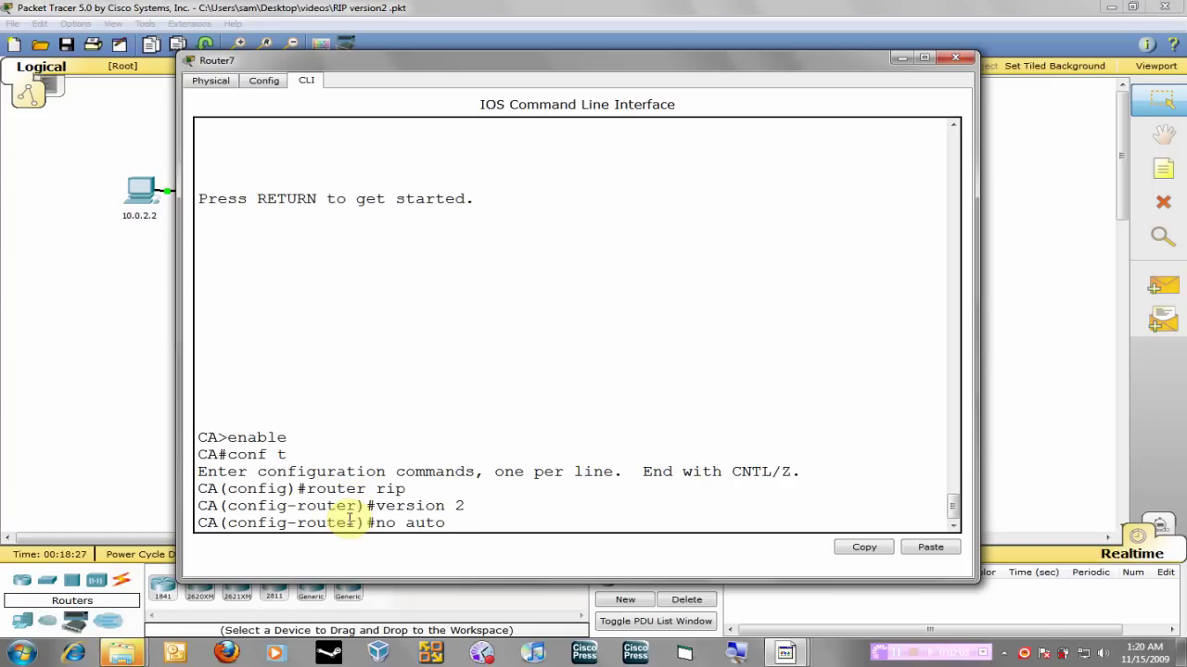
pyautogui.press('Tab')
pyautogui.press('Return')
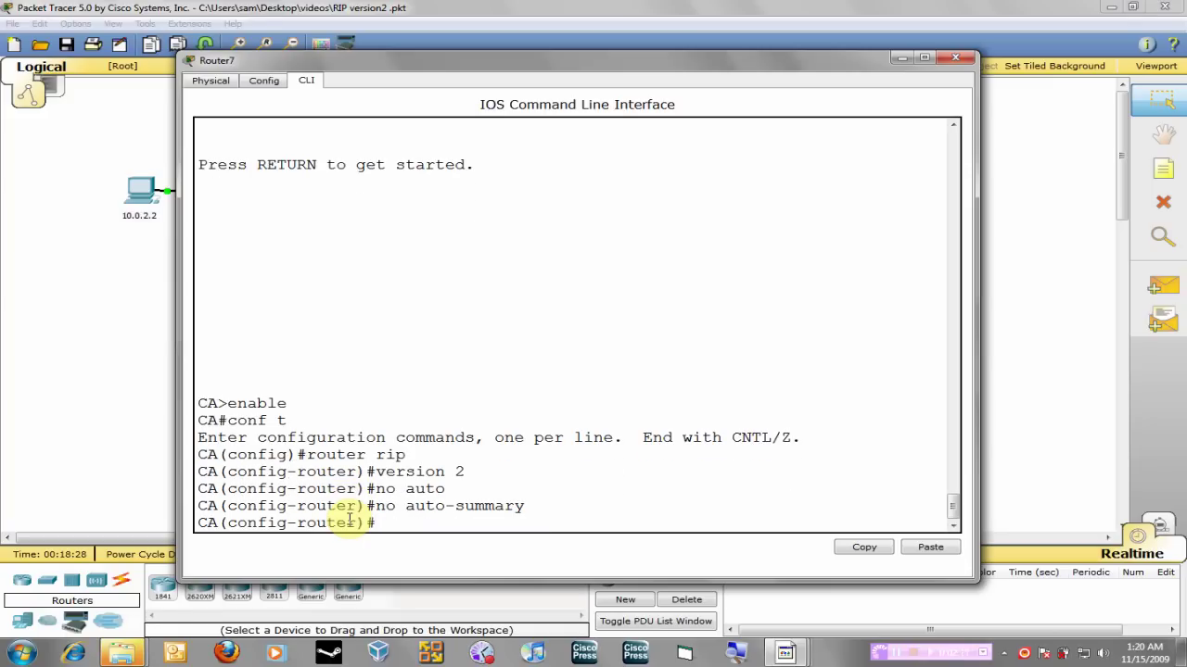
# Advertise networks 192.168.2.0, 172.16.3.20 and 172.16.2.20, then end configuration and close the console.
pyautogui.write('net')
pyautogui.press('Tab')
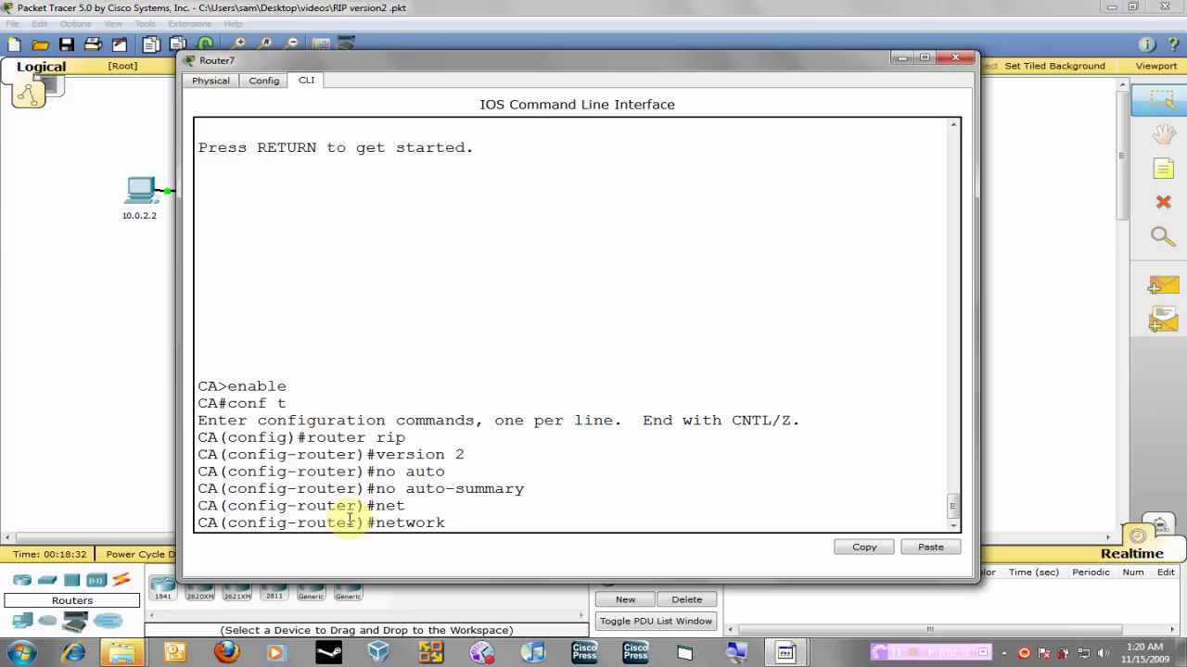
pyautogui.write('192.168.2.0')
pyautogui.press('Return')
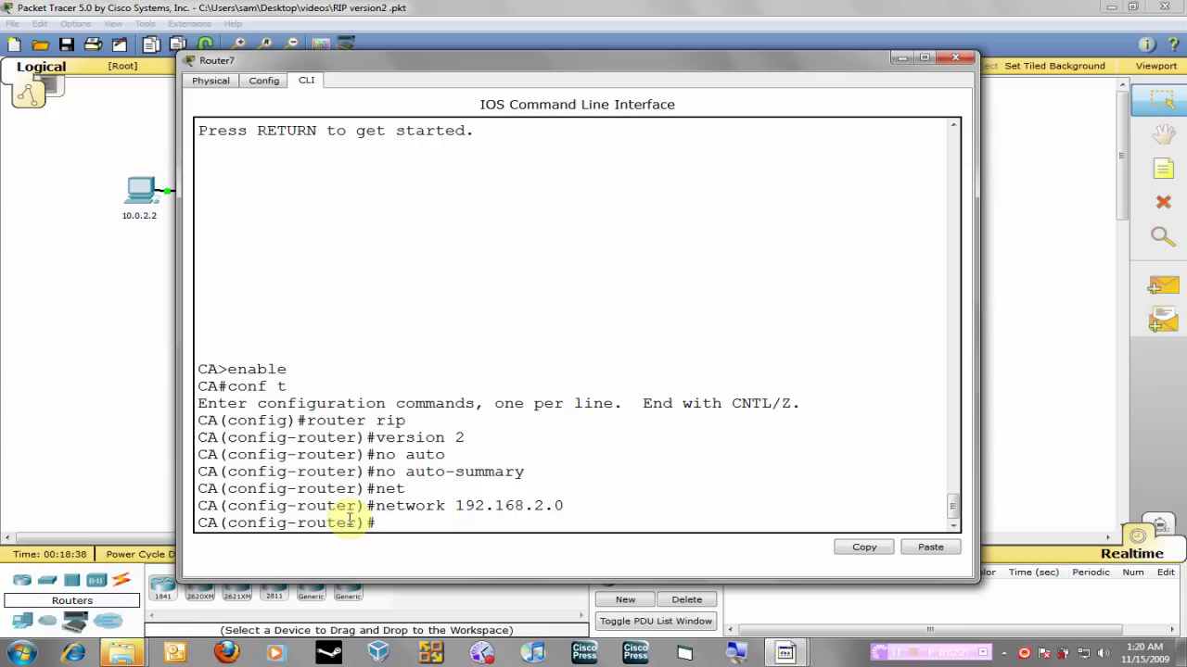
pyautogui.write('net')
pyautogui.press('Tab')
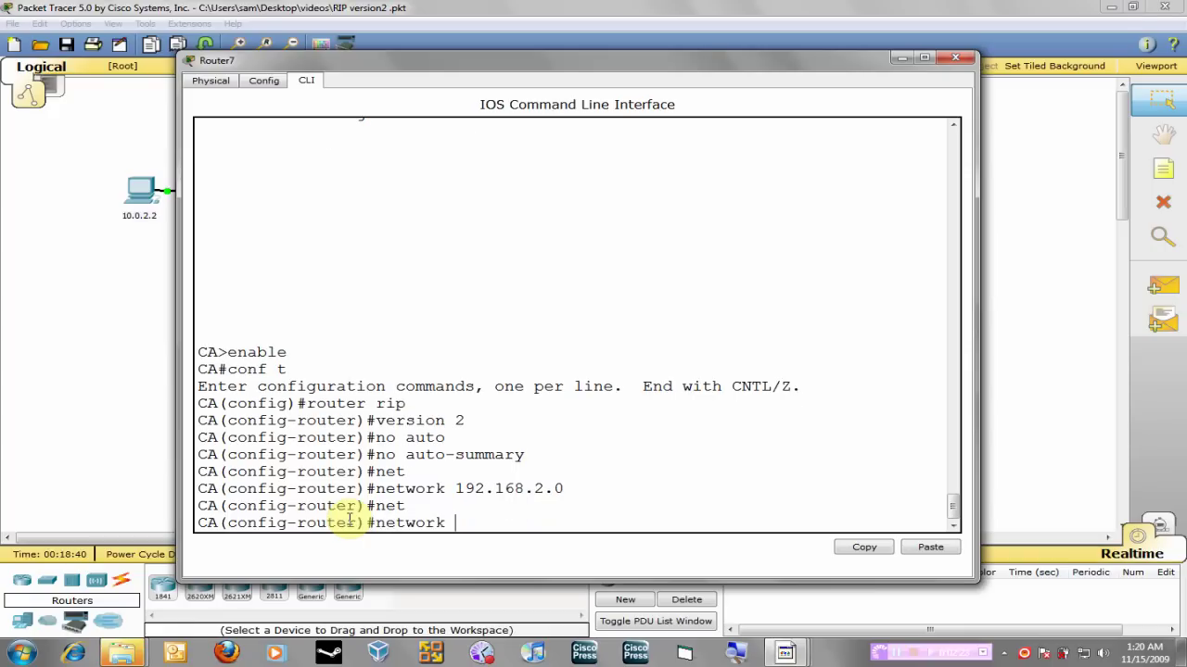
pyautogui.write('172.16.3.20')
pyautogui.press('Return')
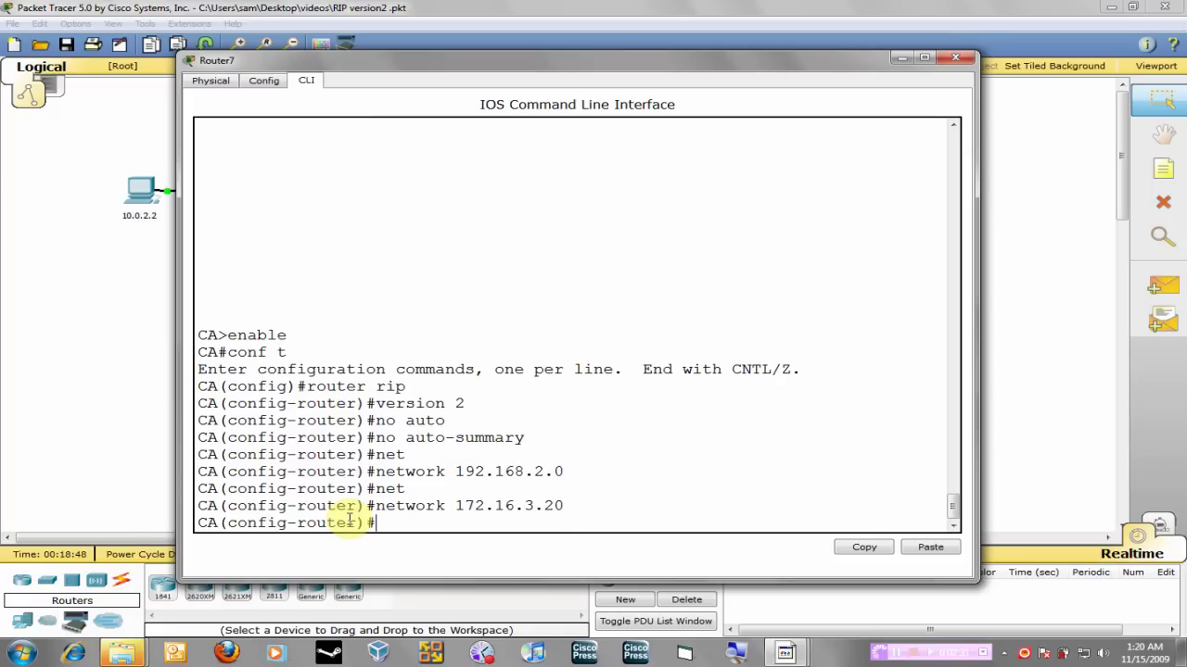
pyautogui.write('net')
pyautogui.press('Tab')
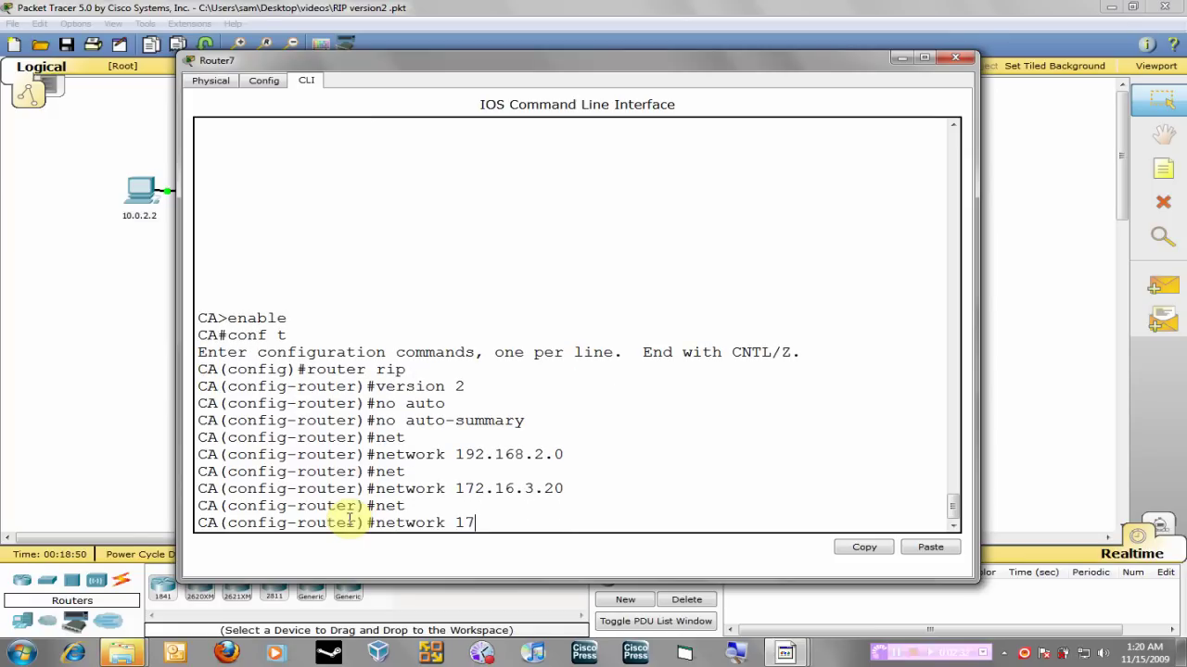
pyautogui.write('172.13')
pyautogui.press('BackSpace')
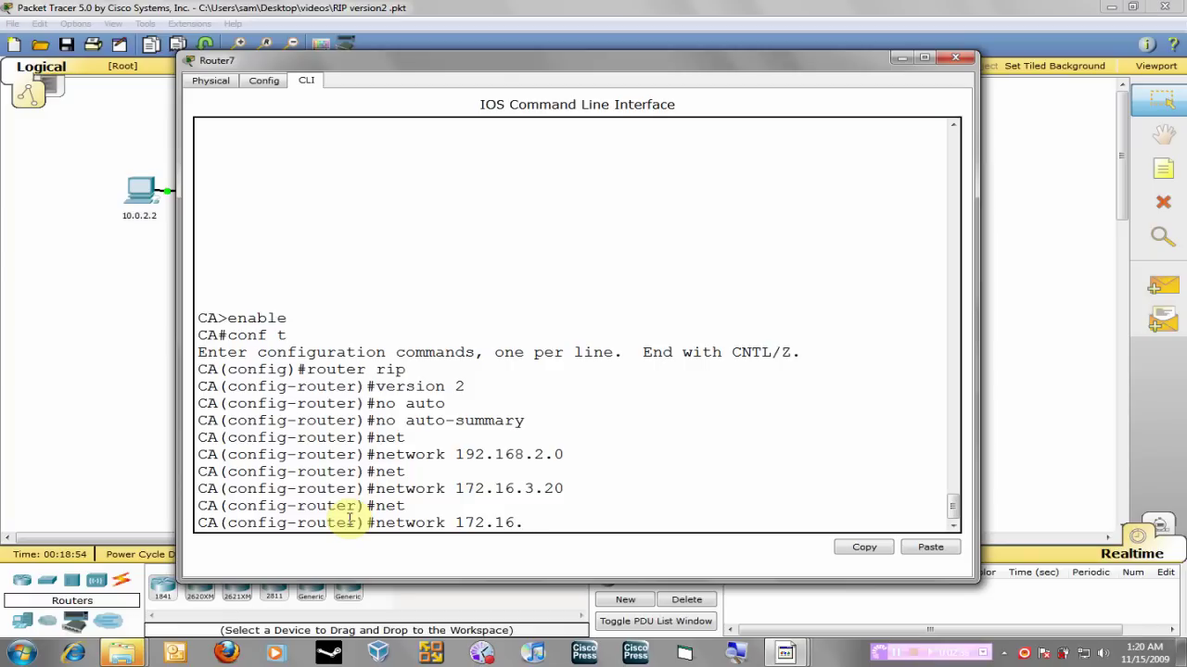
pyautogui.write('6.2.20')
pyautogui.press('Return')
pyautogui.write('end')
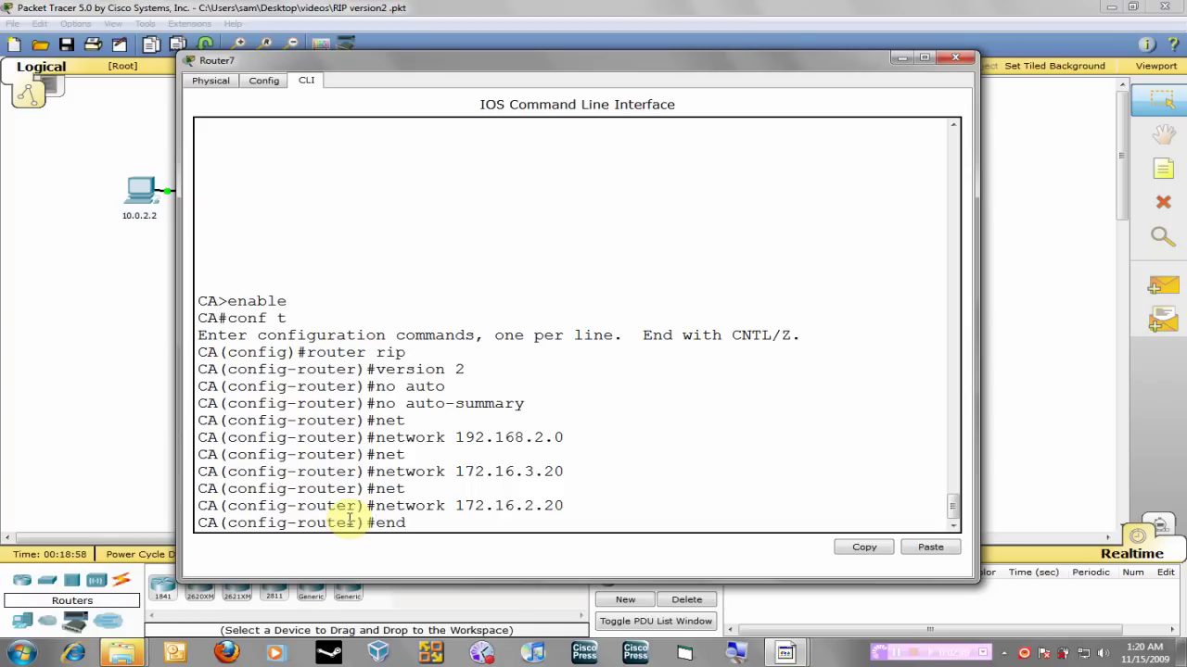
pyautogui.press('Return')
pyautogui.click(999, 250)
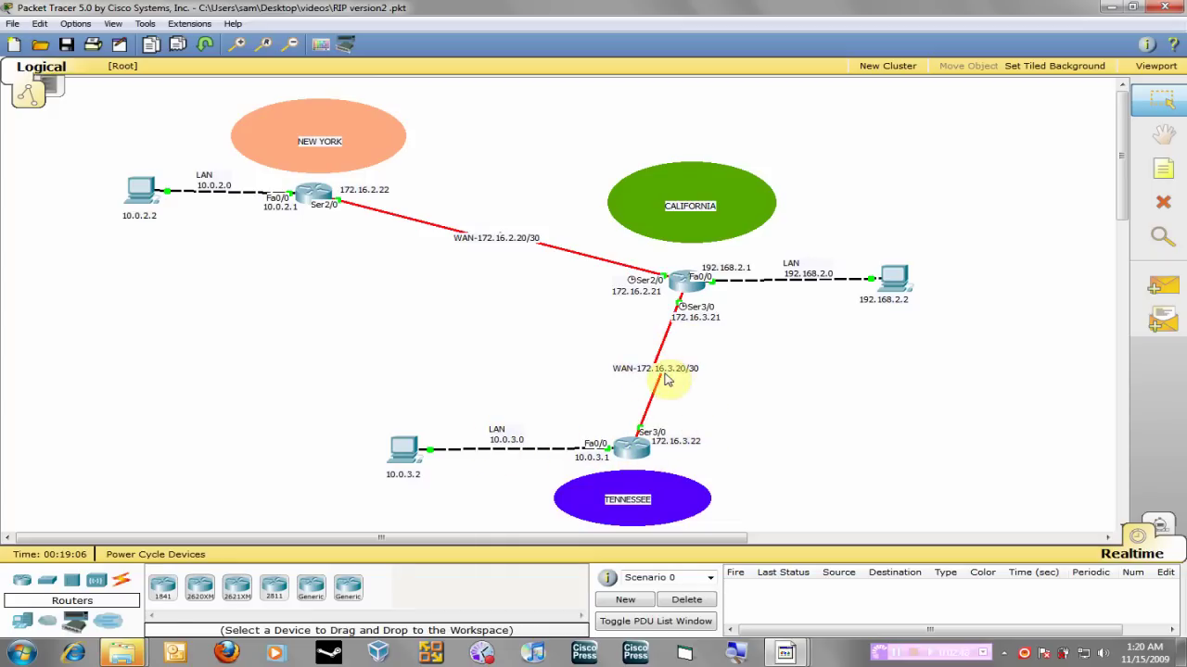
# On the Tennessee router, enter privileged mode, global configuration and router rip.
pyautogui.click(636, 456)
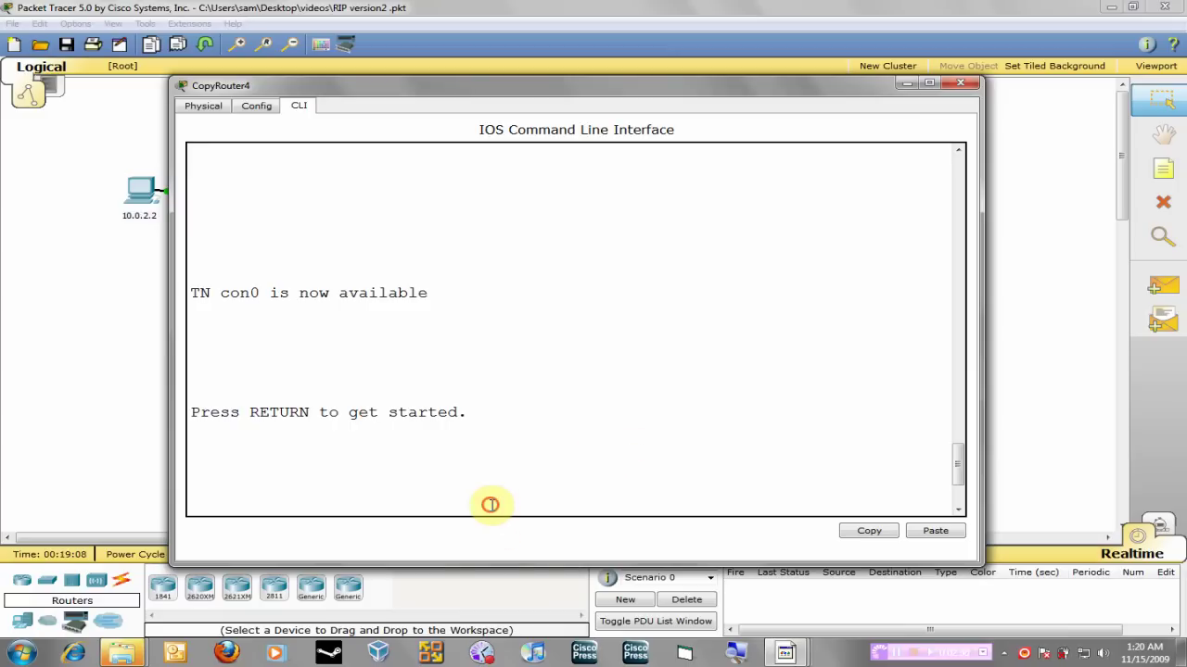
pyautogui.press('Return')
pyautogui.press('Return')
pyautogui.write('enable')
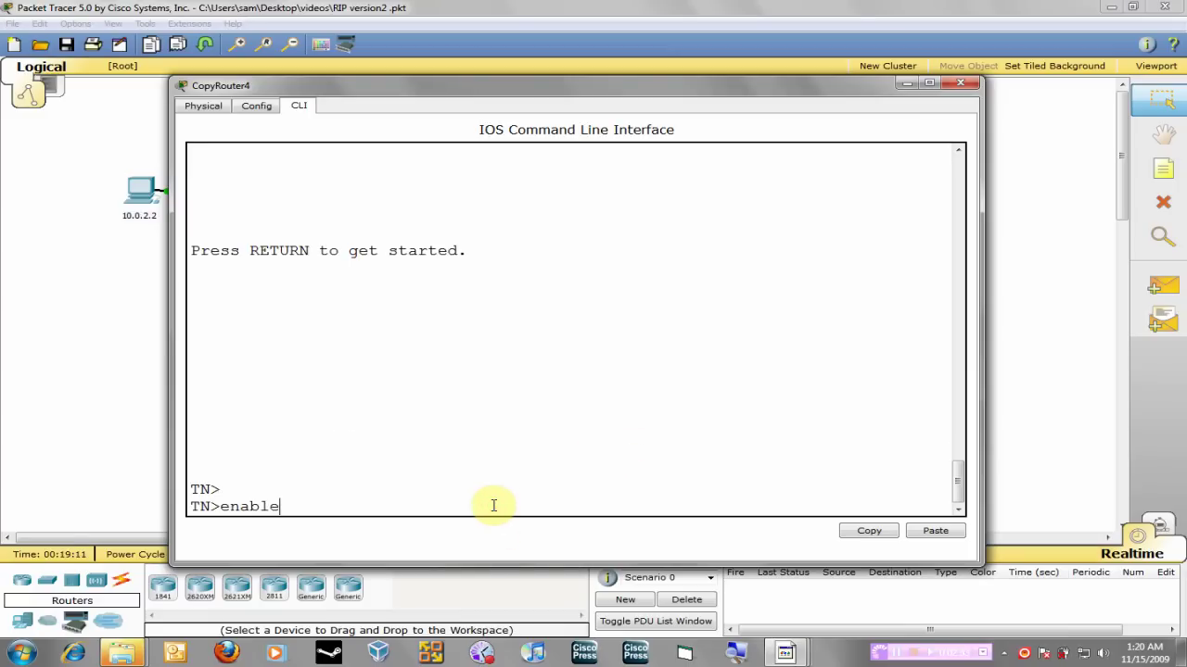
pyautogui.press('Return')
pyautogui.write('conf t')
pyautogui.press('Return')
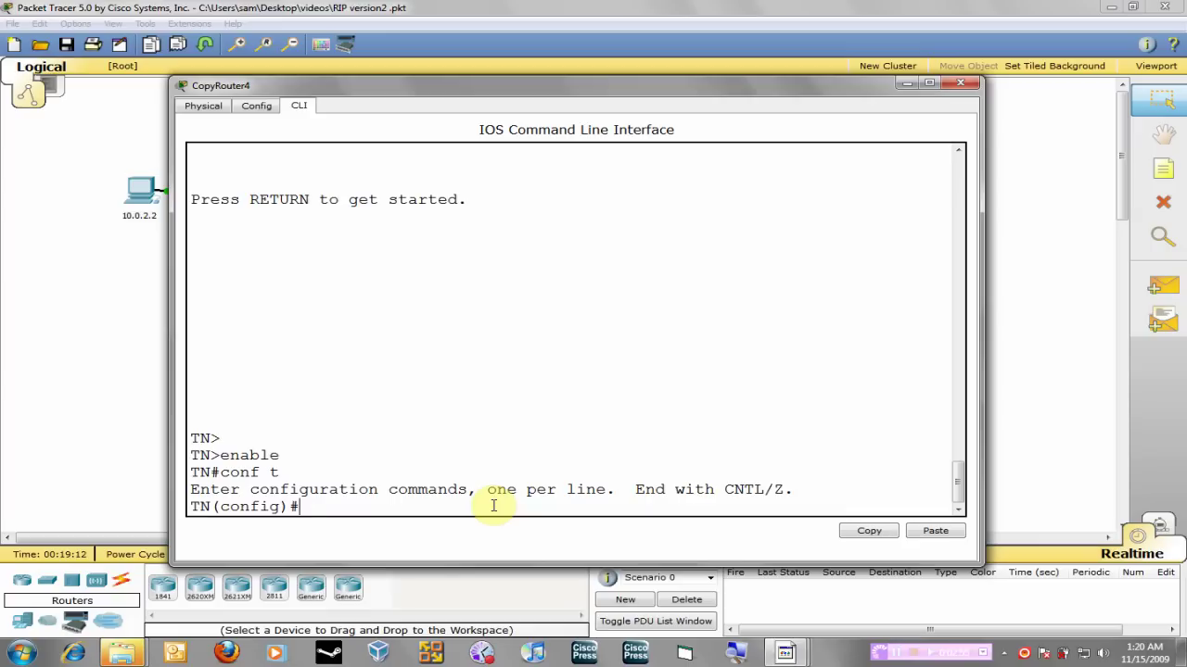
pyautogui.write('route')
pyautogui.write(' ri')
pyautogui.press('Tab')
pyautogui.press('Return')
# Set RIP to version 2 and disable auto-summary on Tennessee.
pyautogui.write('ve')
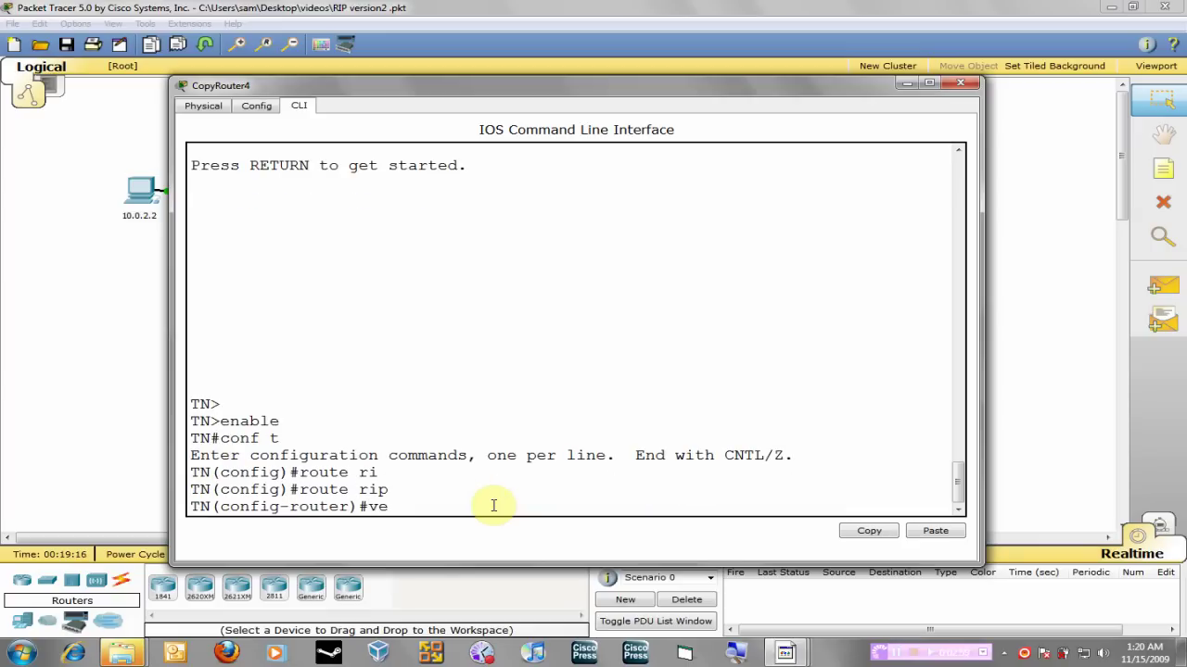
pyautogui.write('rsion 2')
pyautogui.press('Return')
pyautogui.write('no a')
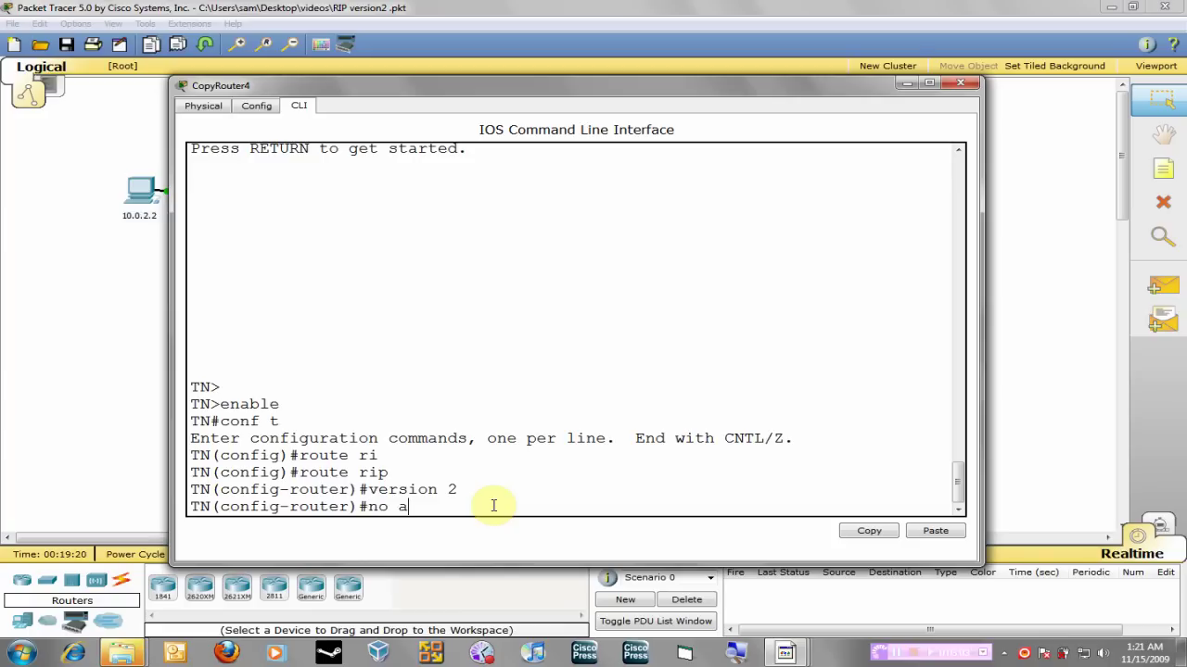
pyautogui.write('uto')
pyautogui.press('Tab')
pyautogui.press('Return')
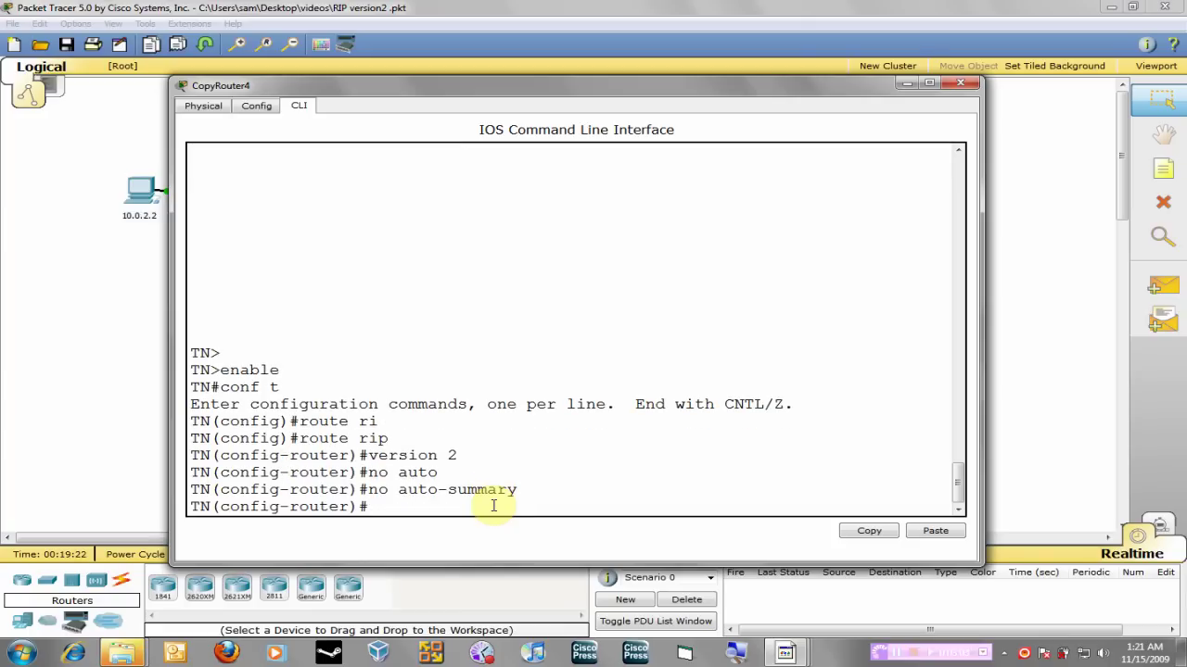
# Advertise networks 10.0.3.0 and 172.16.3.0, then end configuration and close the window.
pyautogui.write('net')
pyautogui.press('Tab')
pyautogui.write('10.')
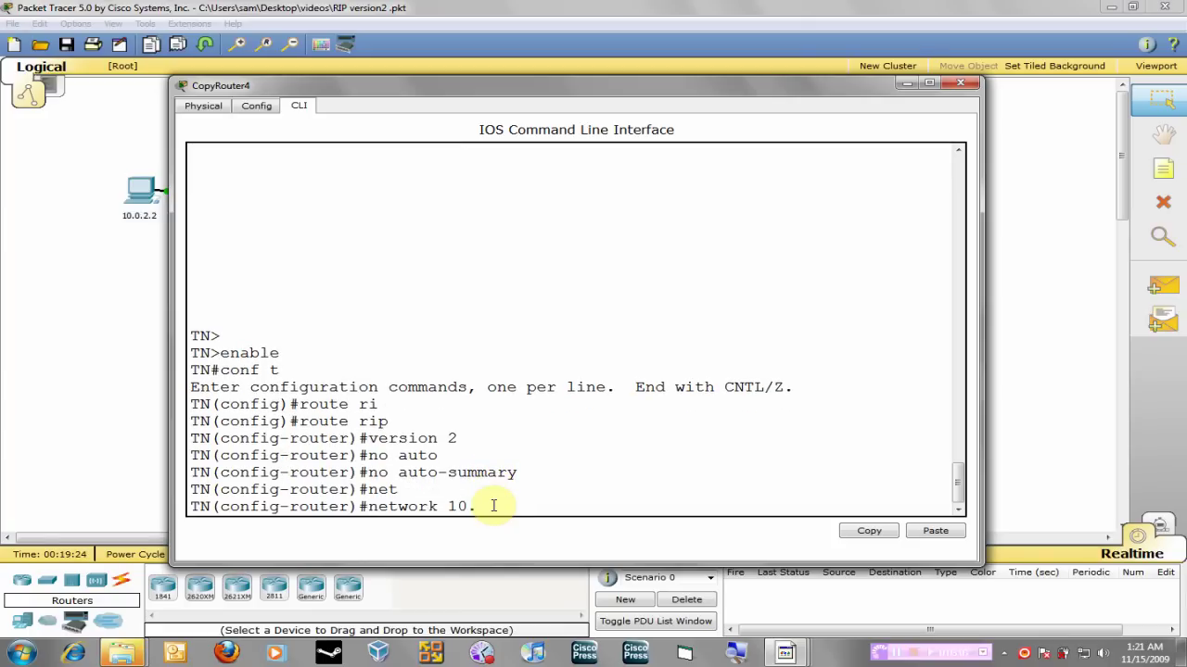
pyautogui.write('0.3.0')
pyautogui.press('Return')
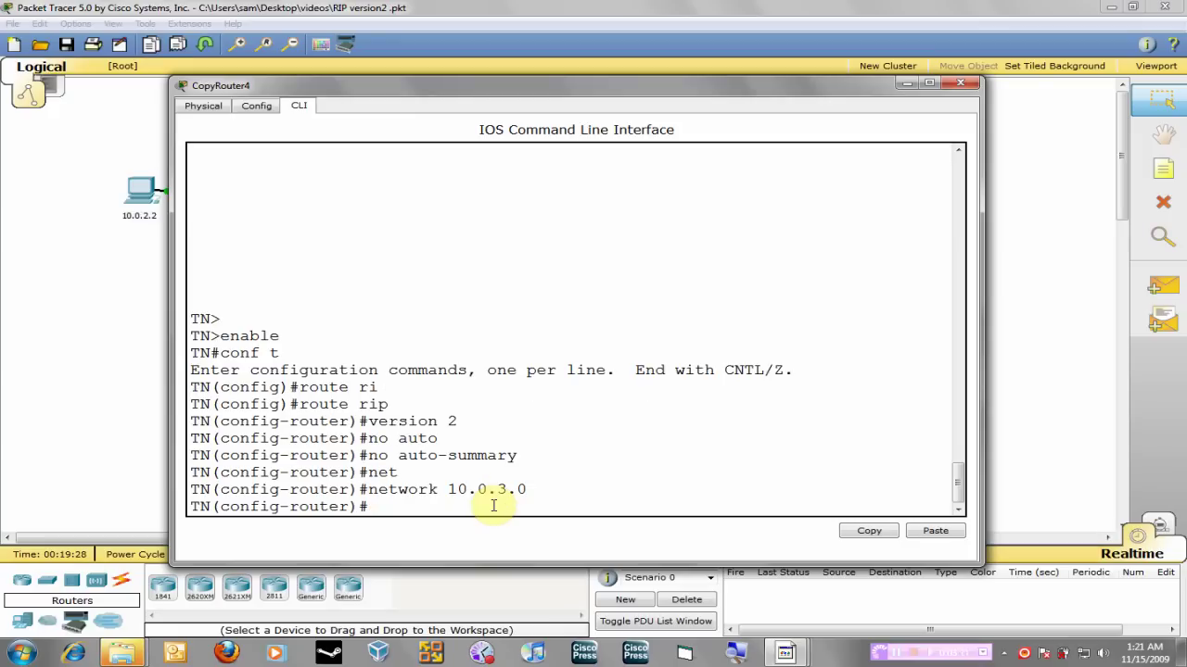
pyautogui.write('net')
pyautogui.press('Tab')
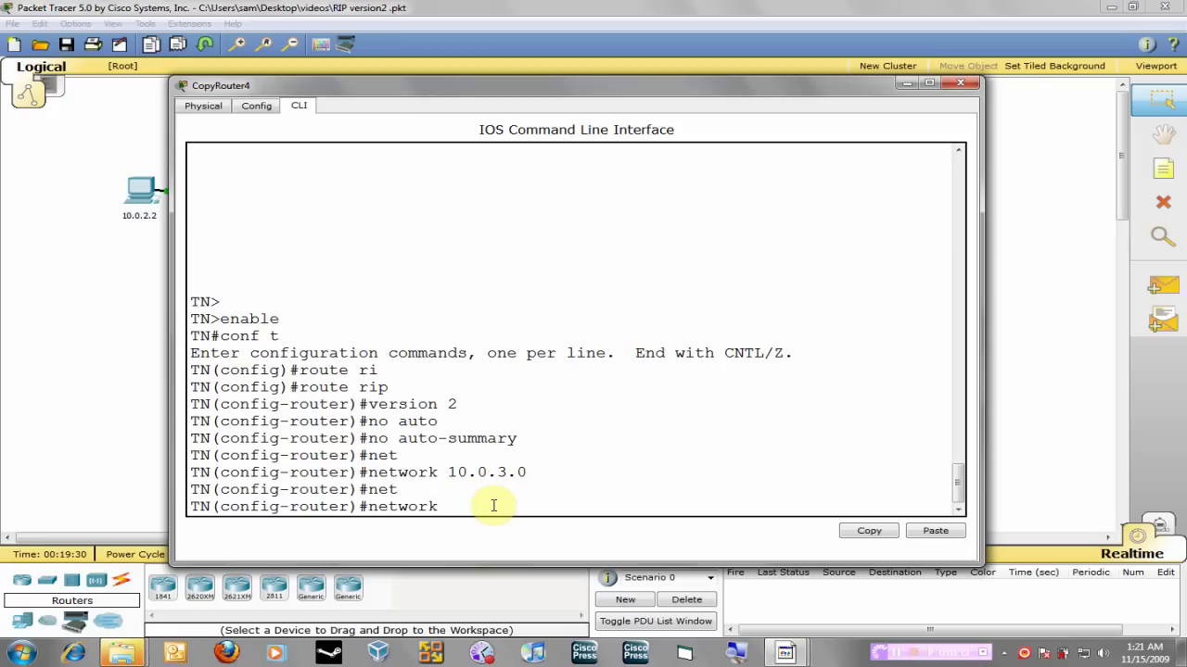
pyautogui.write('172.16.3.0')
pyautogui.press('Return')
pyautogui.write('ed')
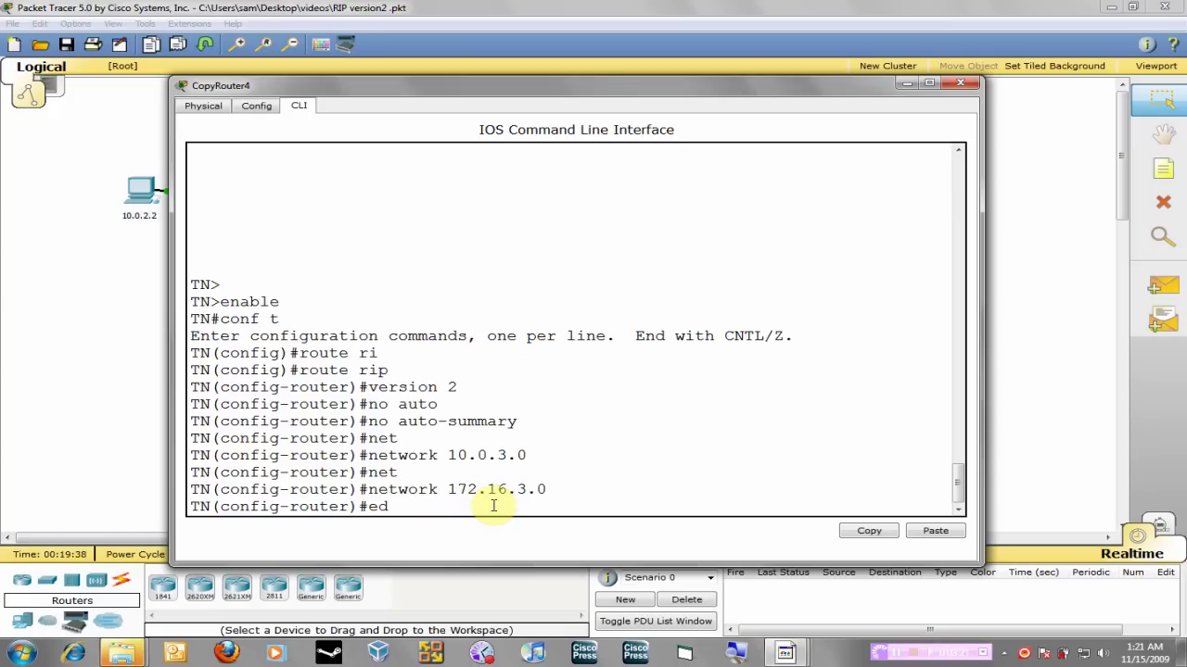
pyautogui.write('ned')
pyautogui.press('Return')
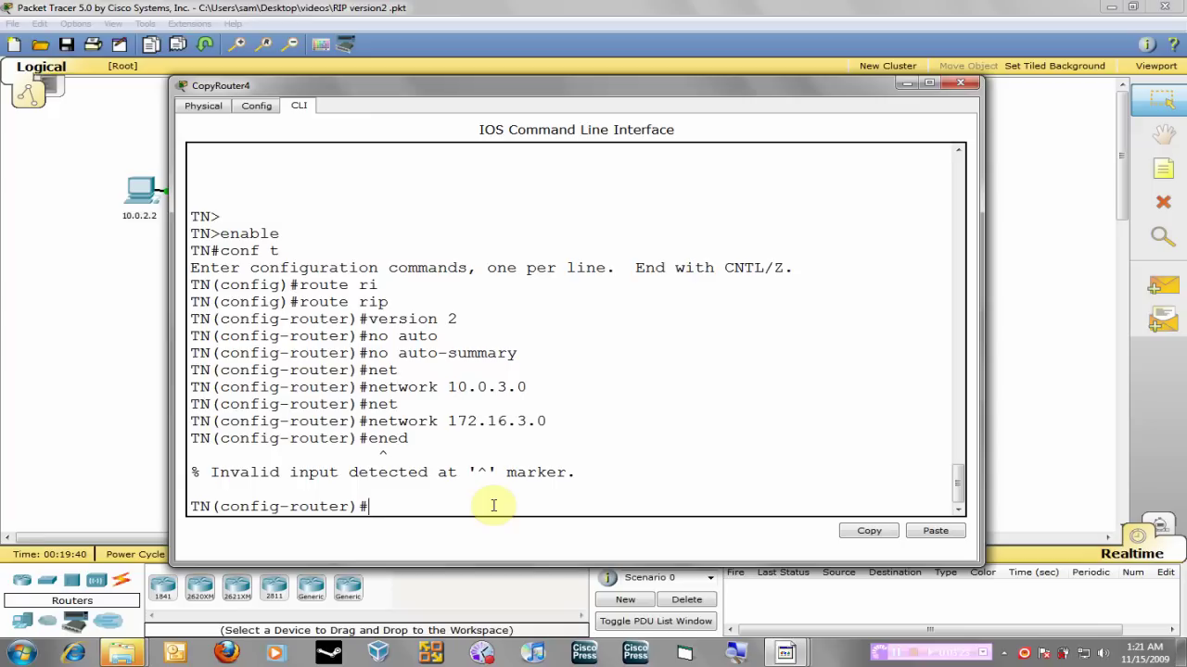
pyautogui.write('end')
pyautogui.press('Return')
pyautogui.click(72, 447)
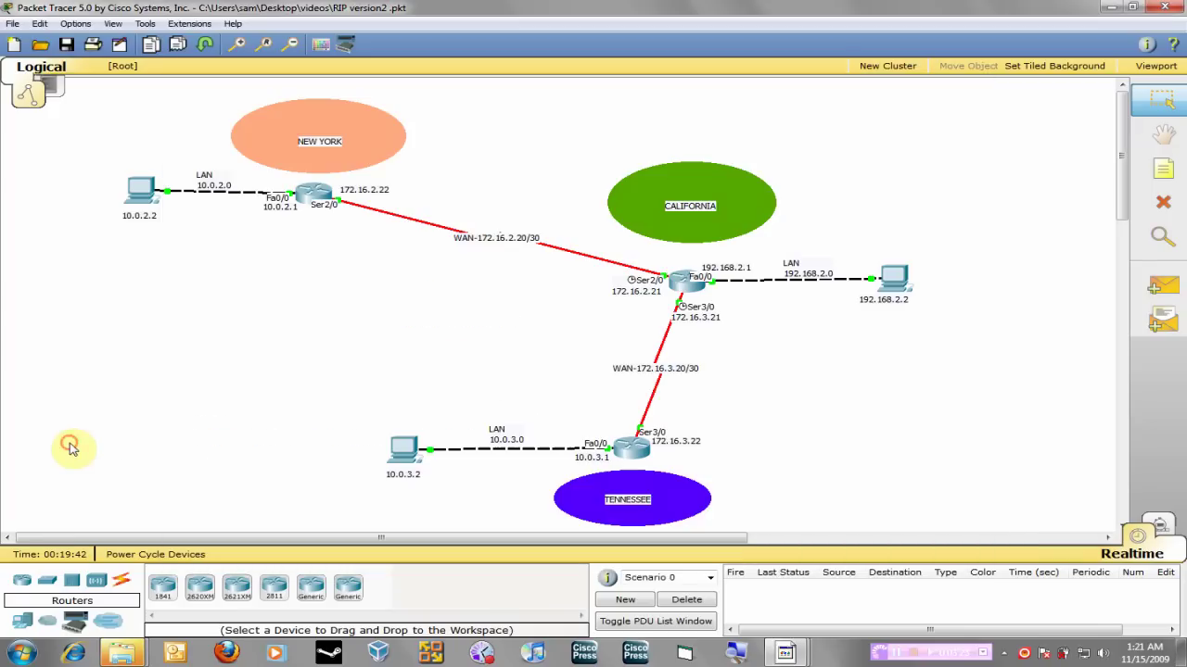
# Open the New York router's CLI and enter router rip via enable and conf t.
pyautogui.click(312, 201)
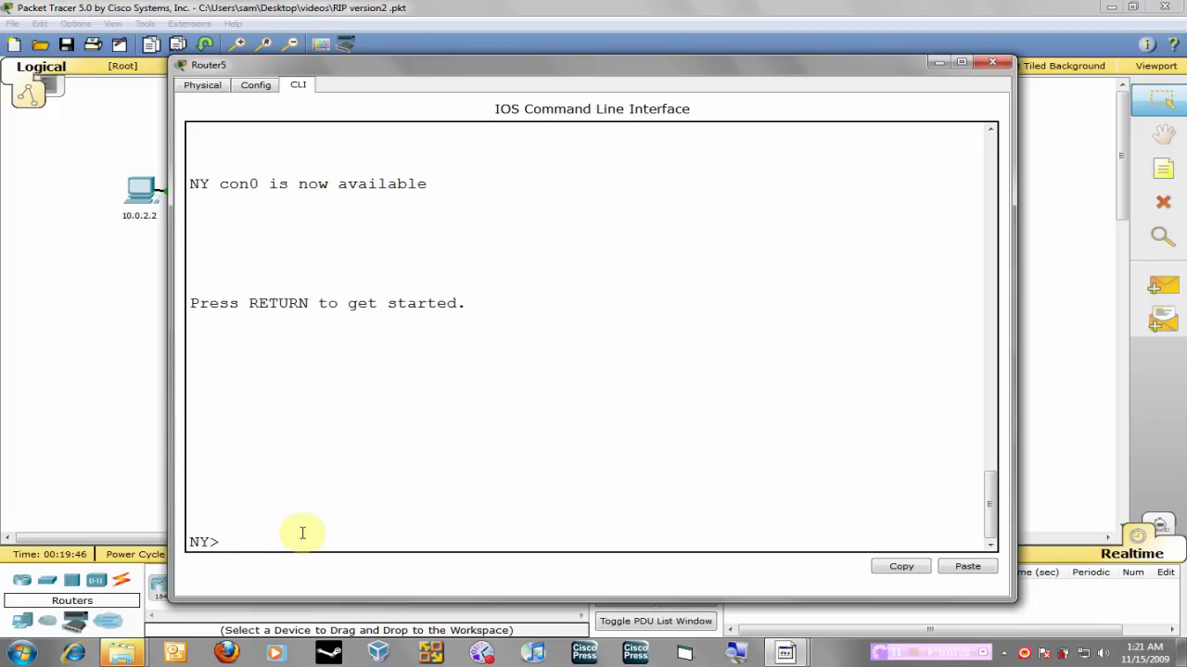
pyautogui.click(100, 340)
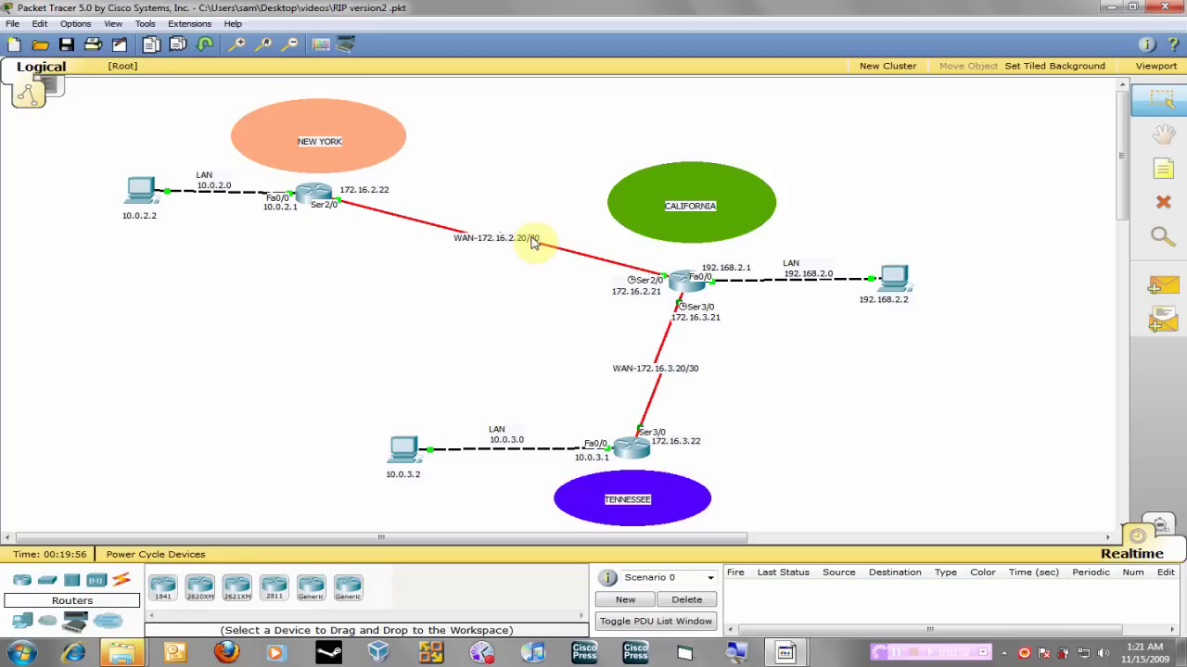
pyautogui.click(313, 197)
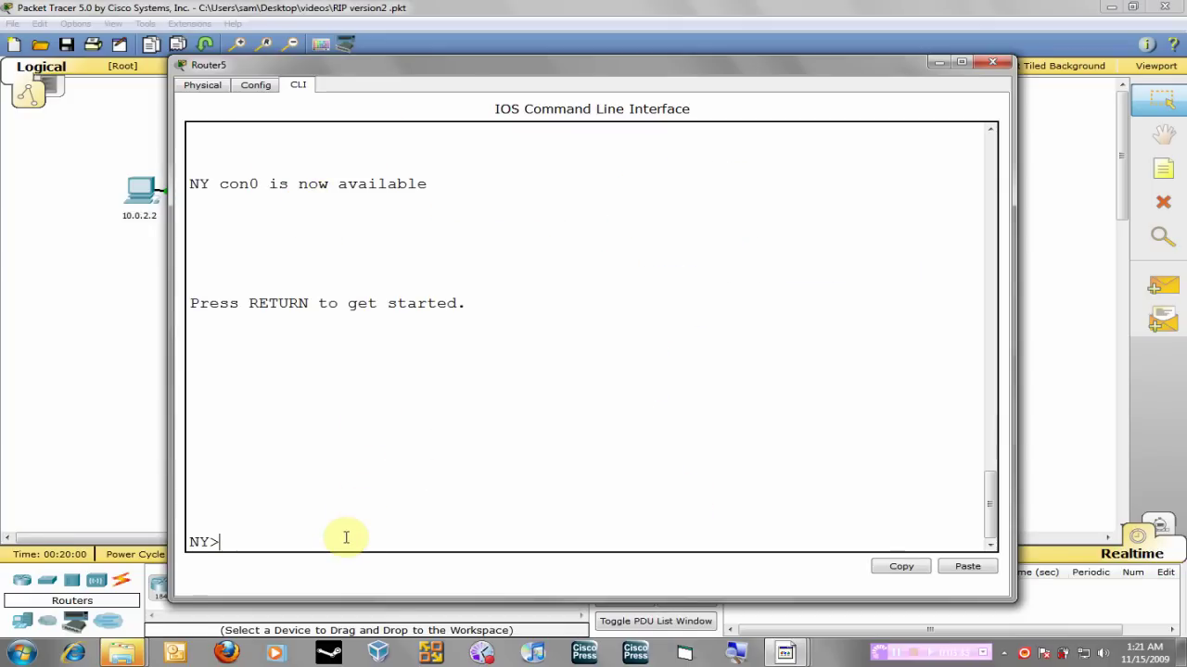
pyautogui.write('enabel')
pyautogui.press('BackSpace')
pyautogui.press('BackSpace')
pyautogui.press('BackSpace')
pyautogui.press('Tab')
pyautogui.press('Return')
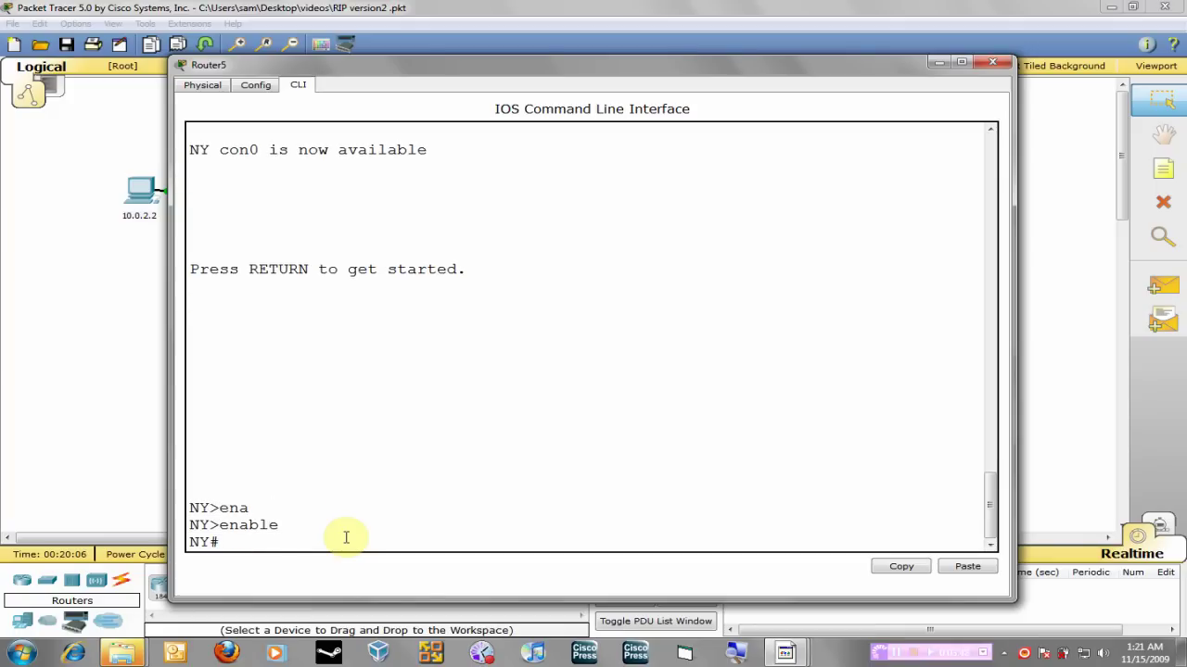
pyautogui.write('conf t')
pyautogui.press('Return')
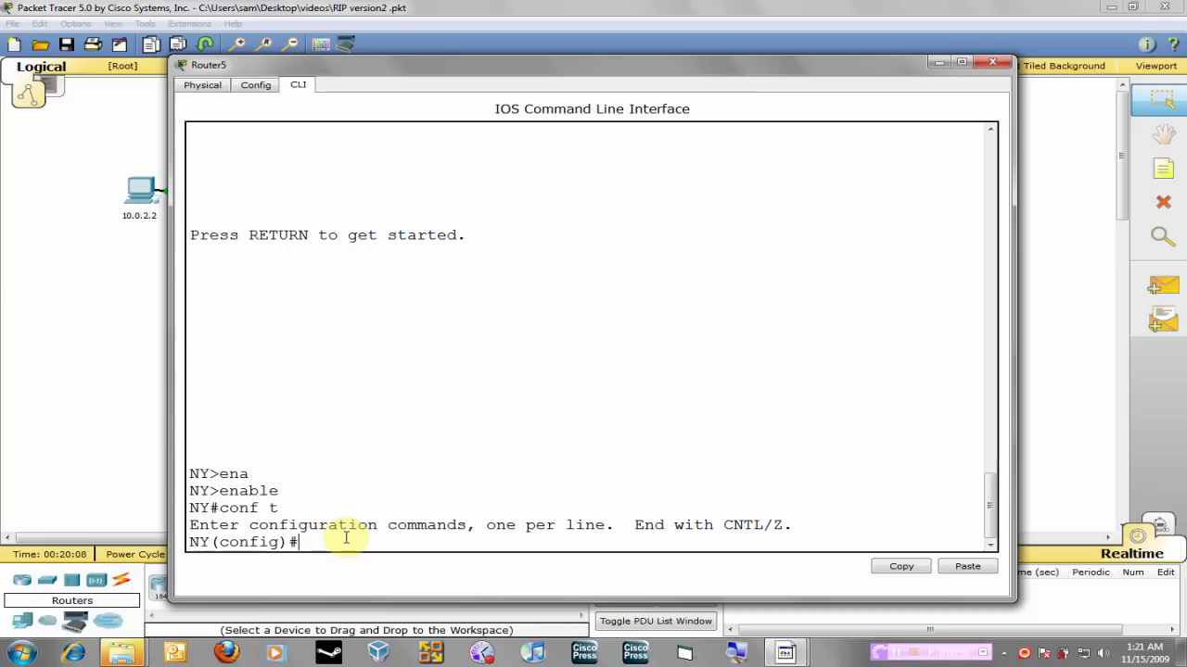
pyautogui.write('router ri')
pyautogui.press('Tab')
pyautogui.press('Return')
# Try to set RIP version 2, retrying after the mistyped 'vrsion2' command.
pyautogui.write('vrsion2')
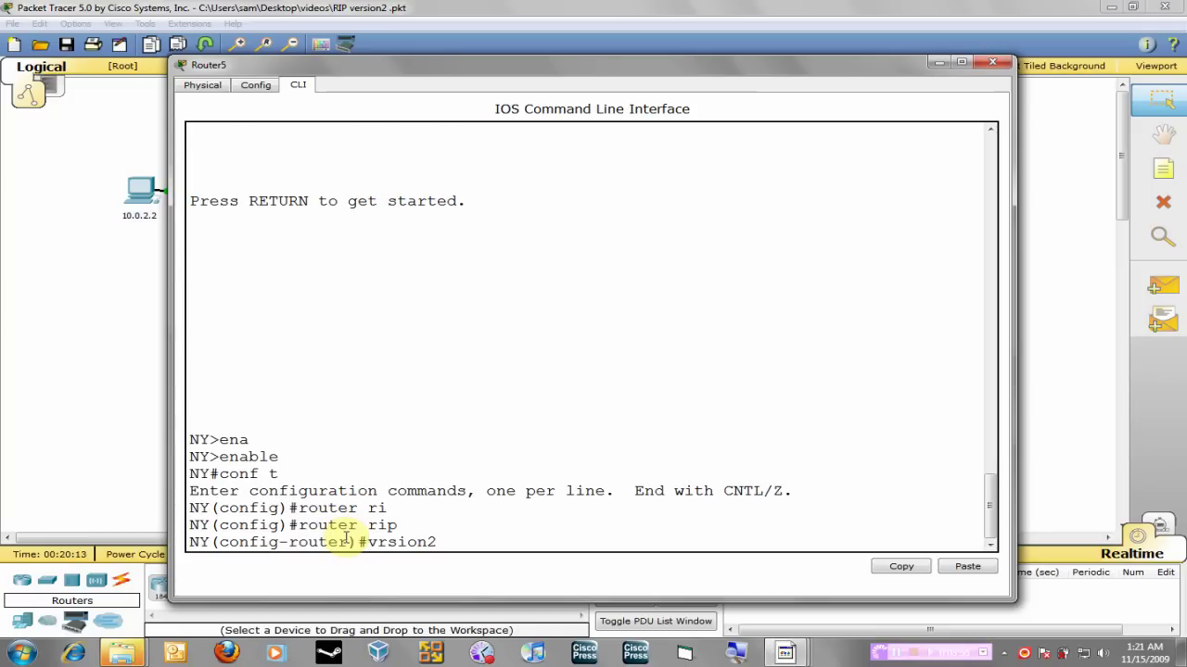
pyautogui.press('Return')
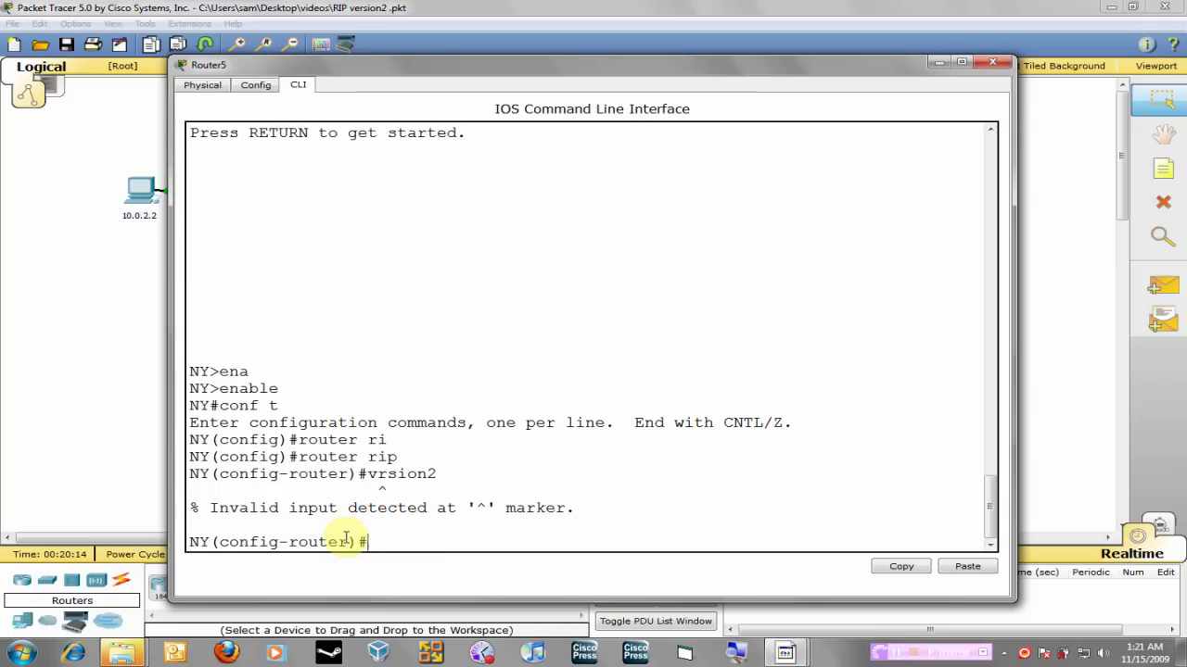
pyautogui.press('Up')
pyautogui.write('2')
pyautogui.press('Return')
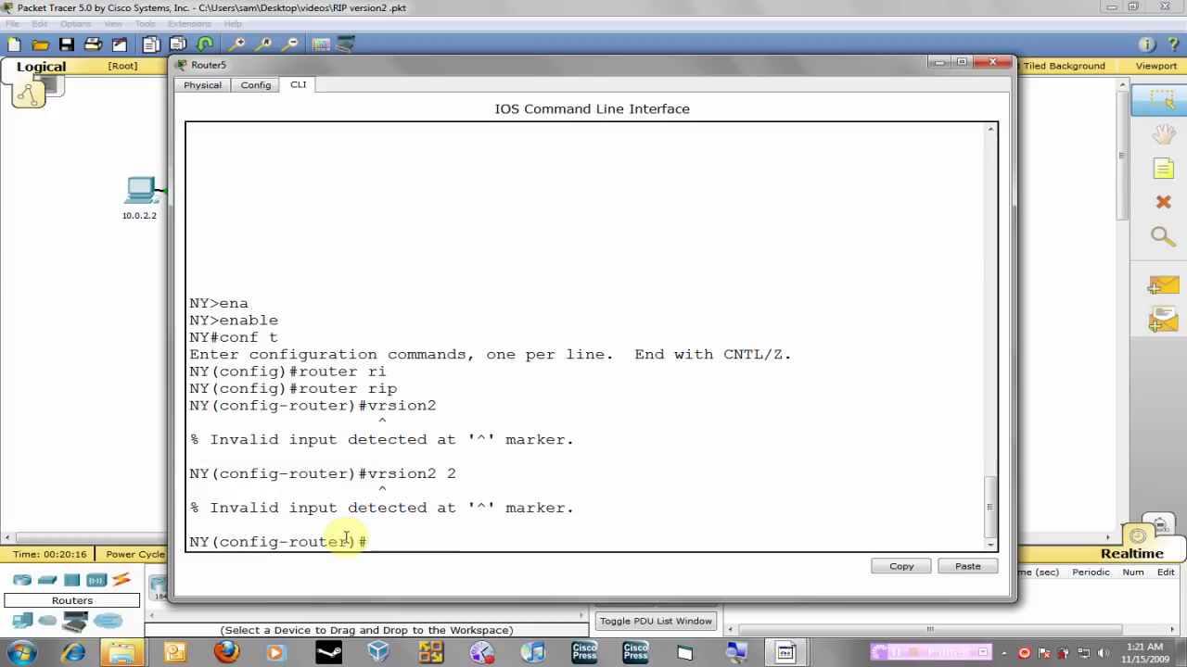
pyautogui.press('Up')
pyautogui.press('BackSpace')
pyautogui.press('BackSpace')
pyautogui.press('BackSpace')
pyautogui.press('BackSpace')
pyautogui.write('2')
pyautogui.press('Return')
pyautogui.press('Up')
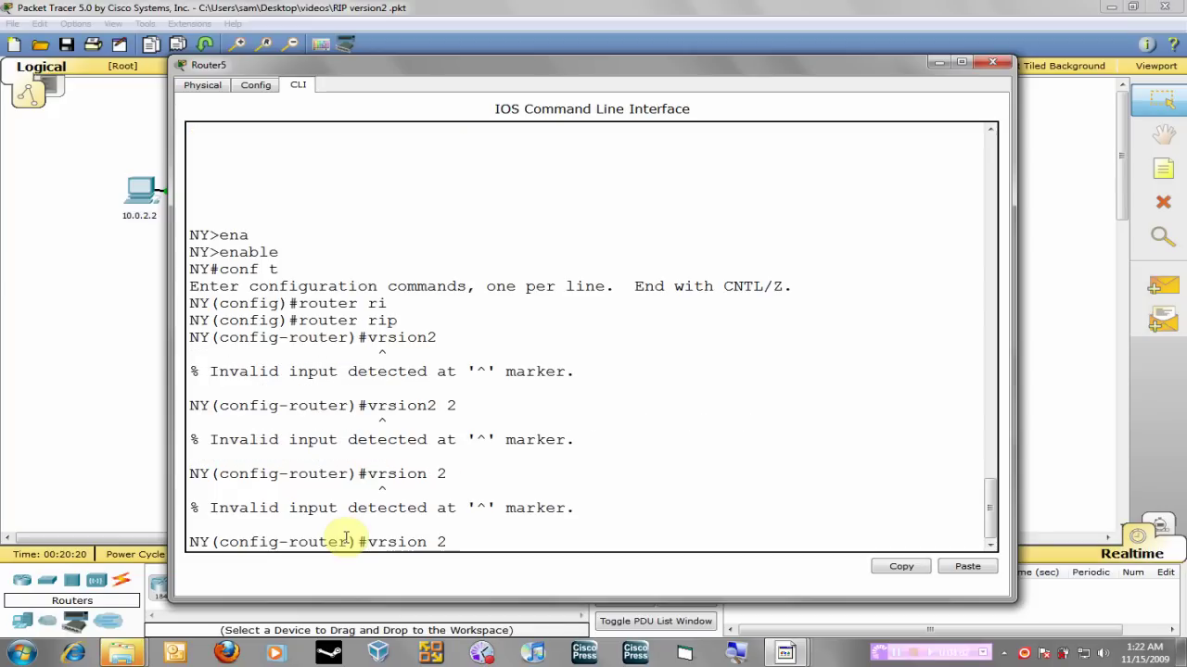
pyautogui.press('BackSpace')
pyautogui.press('BackSpace')
pyautogui.press('BackSpace')
pyautogui.press('BackSpace')
pyautogui.press('BackSpace')
pyautogui.press('BackSpace')
pyautogui.press('BackSpace')
pyautogui.press('BackSpace')
# Set RIP version 2 and turn off auto-summary on the New York router.
pyautogui.write('version 2')
pyautogui.press('Return')
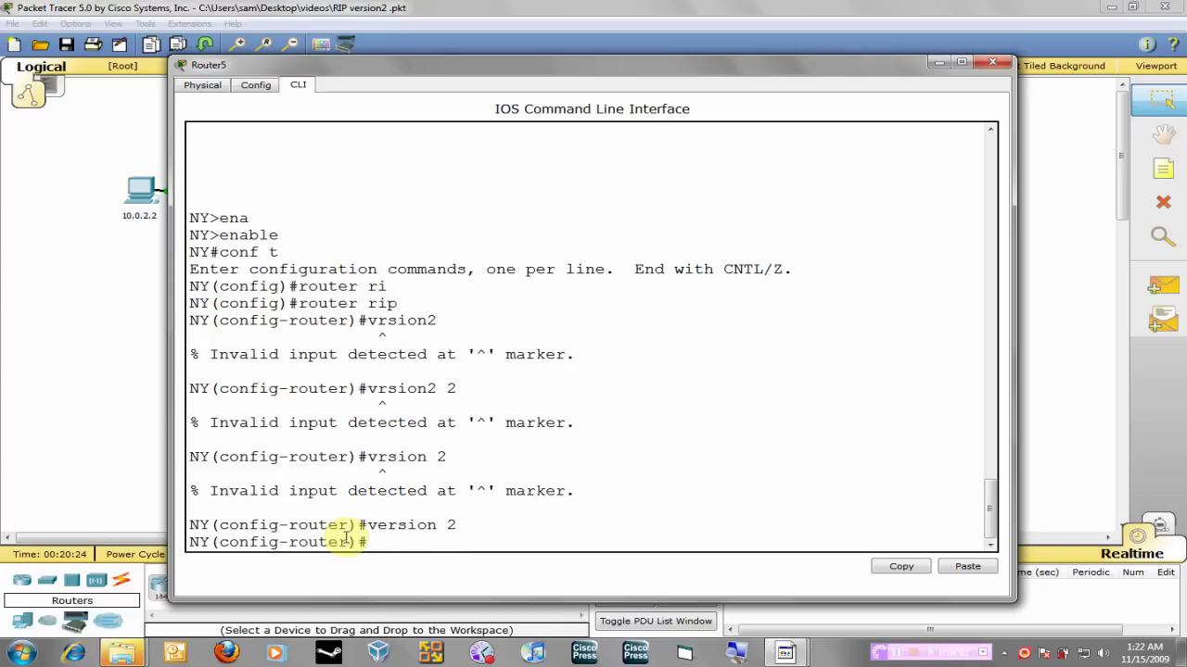
pyautogui.write('no autos')
pyautogui.press('Return')
pyautogui.press('Up')
pyautogui.press('BackSpace')
pyautogui.press('Tab')
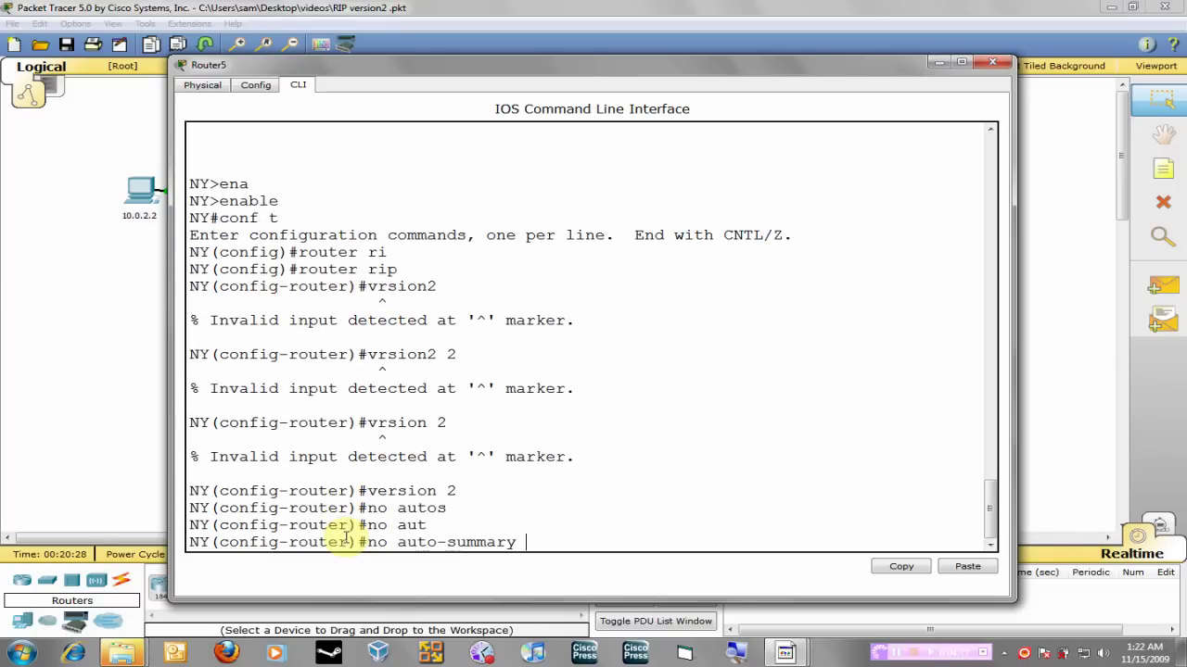
pyautogui.press('Return')
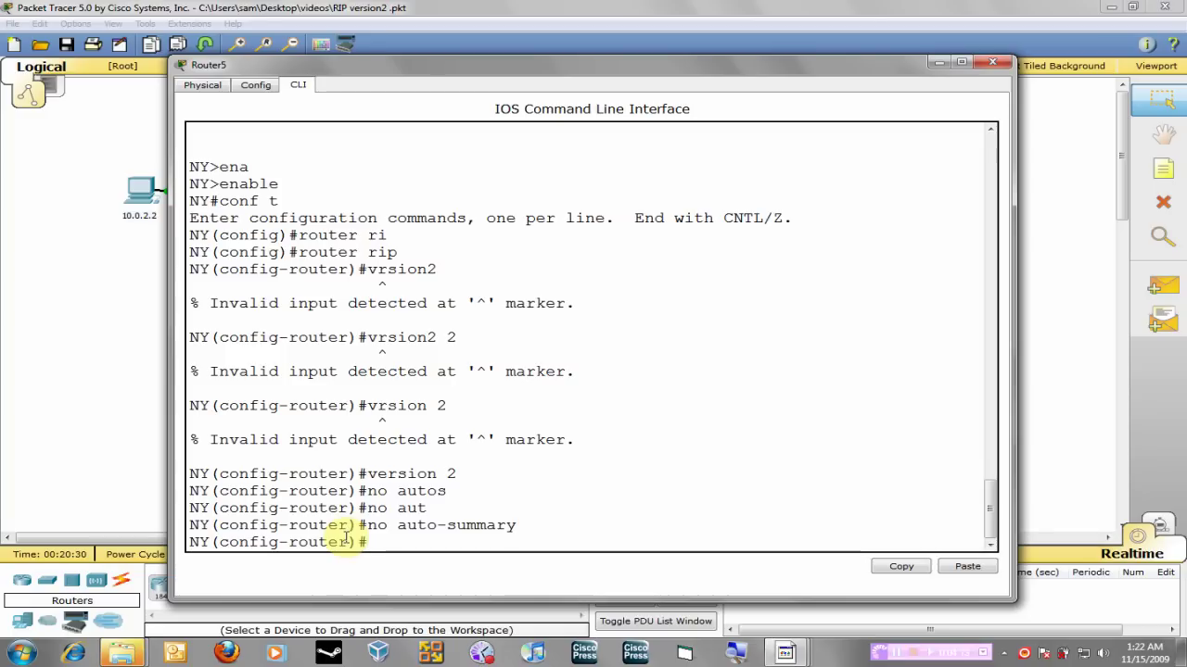
# Advertise networks 10.0.2.0 and 172.16.2.20, then end configuration mode.
pyautogui.write('net')
pyautogui.press('Tab')
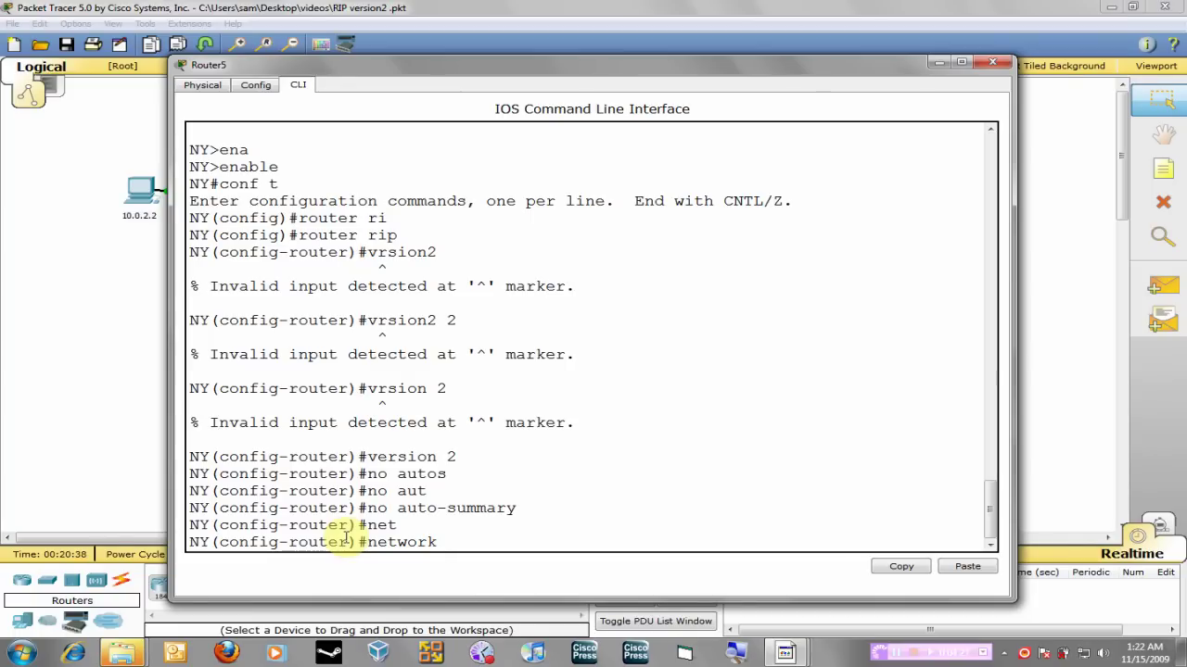
pyautogui.write('10.0.2.0')
pyautogui.press('Return')
pyautogui.write('net')
pyautogui.press('Tab')
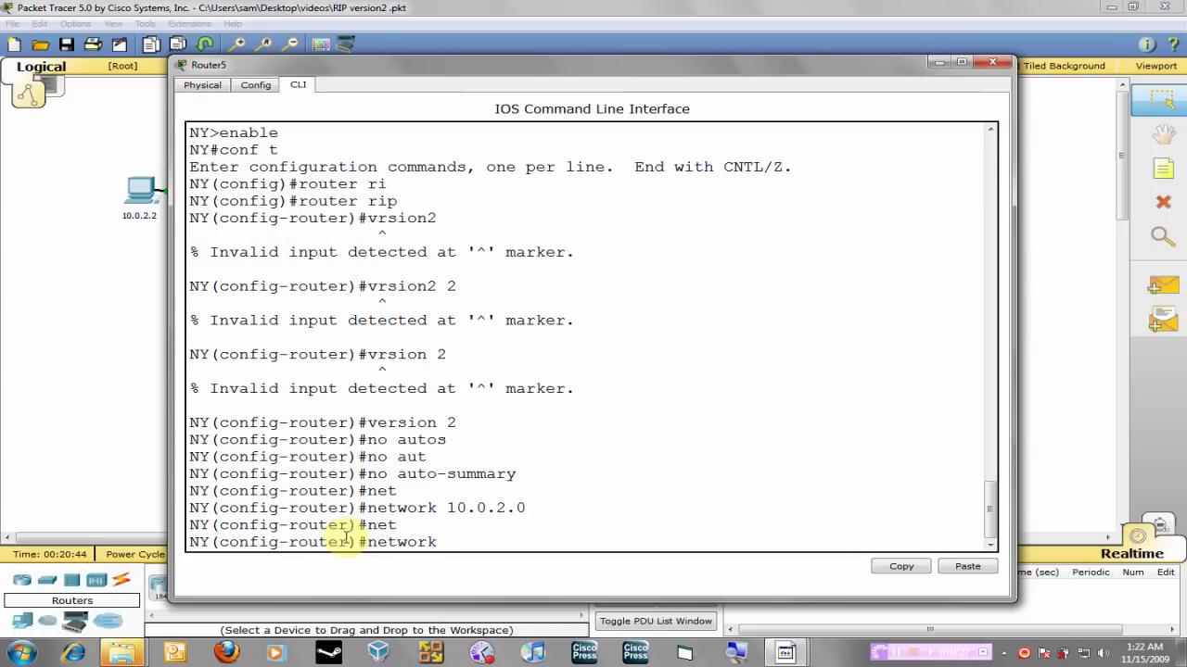
pyautogui.write('172.16.2.20')
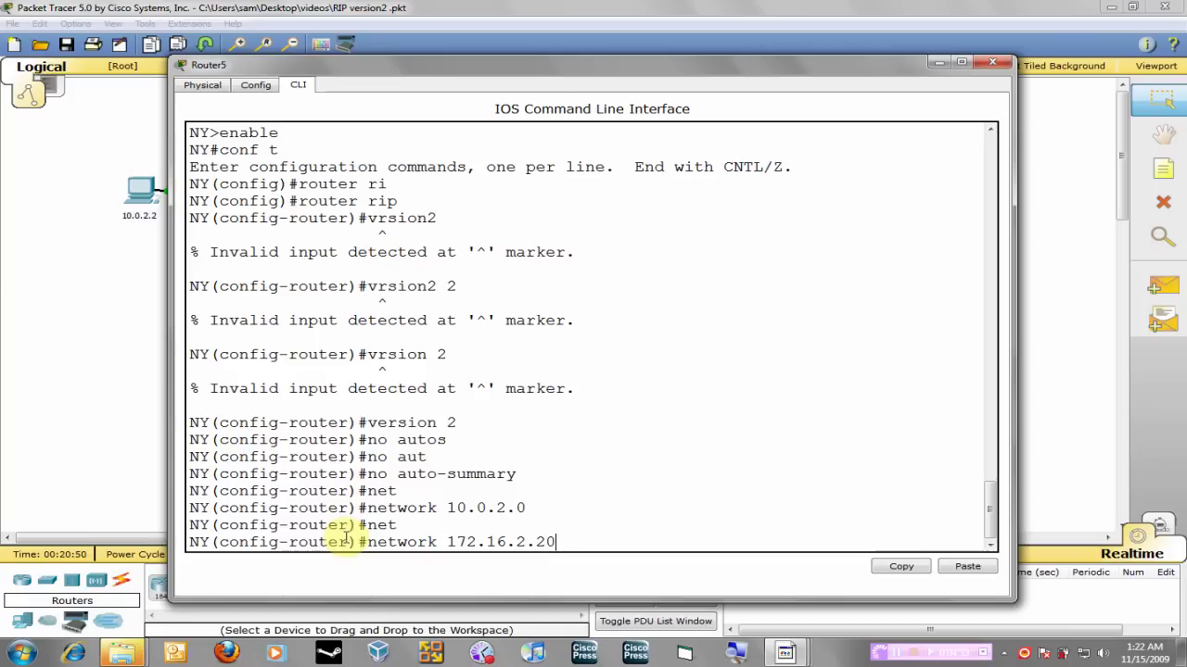
pyautogui.press('Return')
pyautogui.write('end')
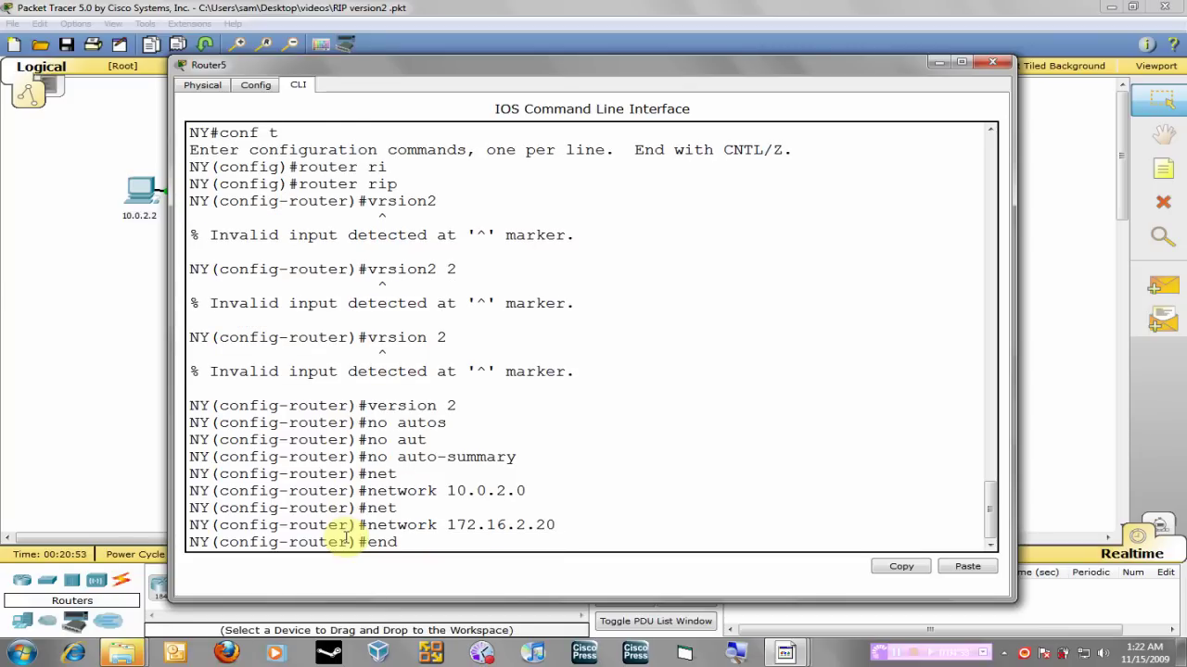
pyautogui.press('Return')
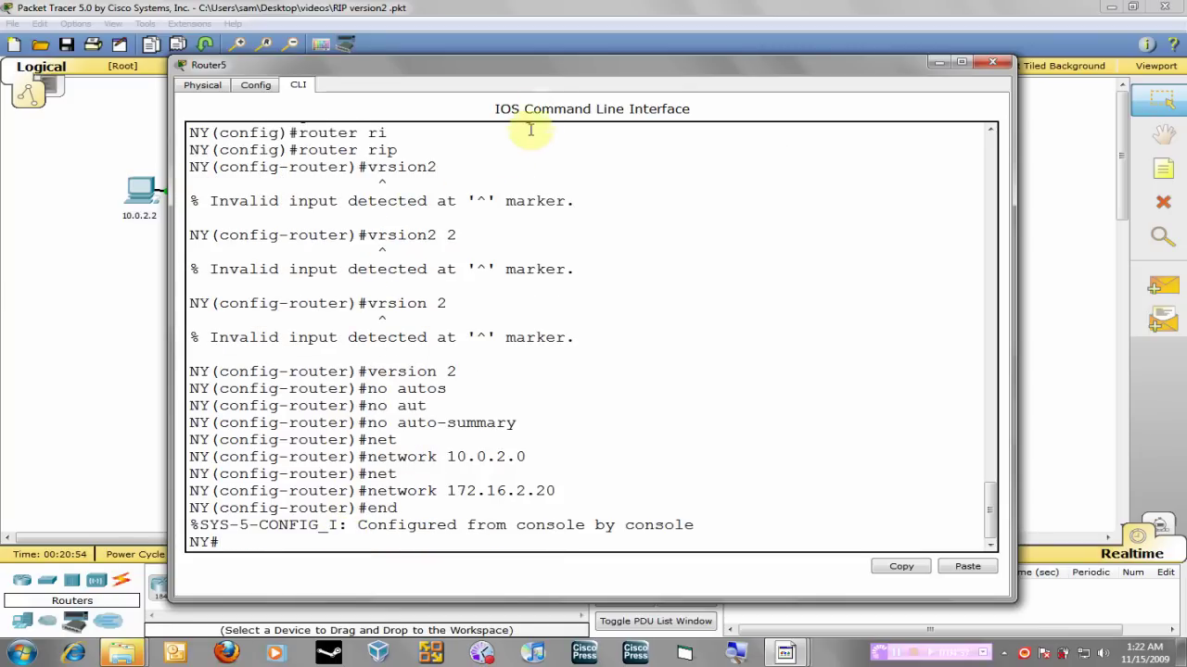
# Put away the New York router's window and return to the topology.
pyautogui.click(545, 67)
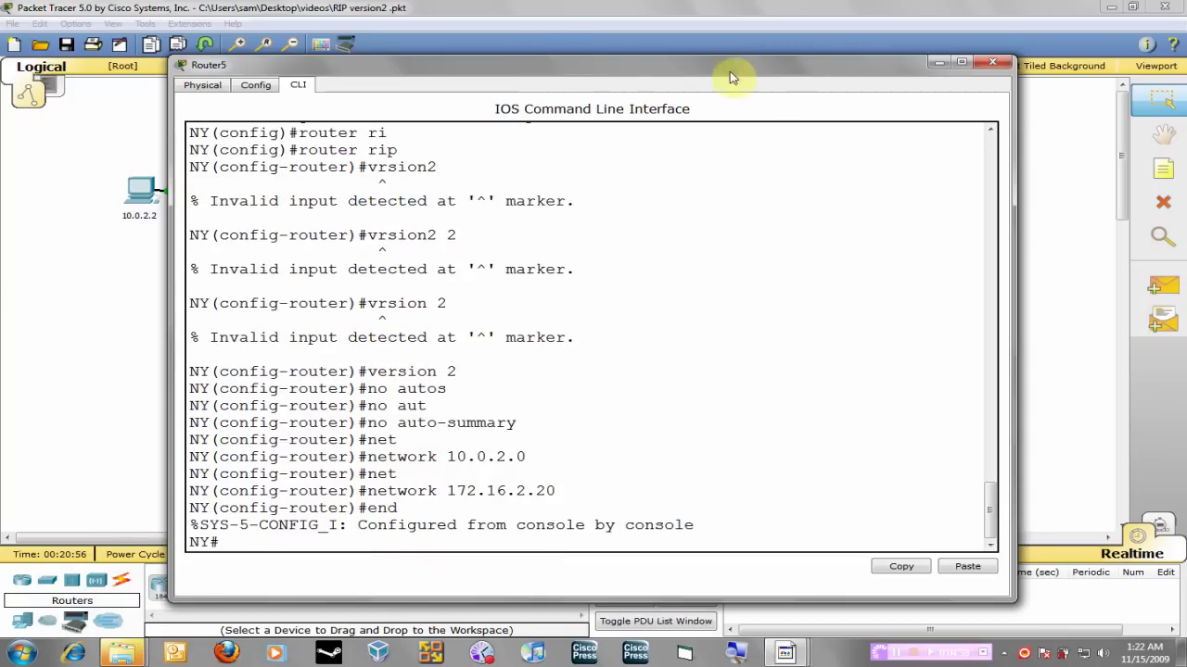
pyautogui.click(1064, 209)
pyautogui.click(313, 199)
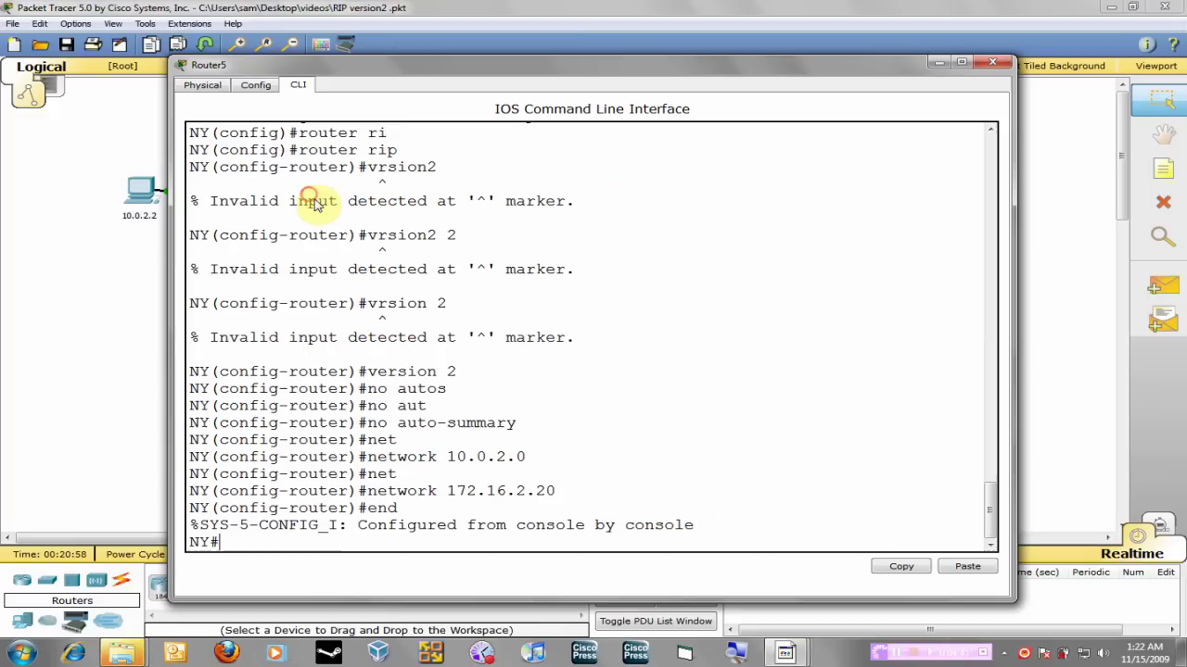
pyautogui.click(404, 545)
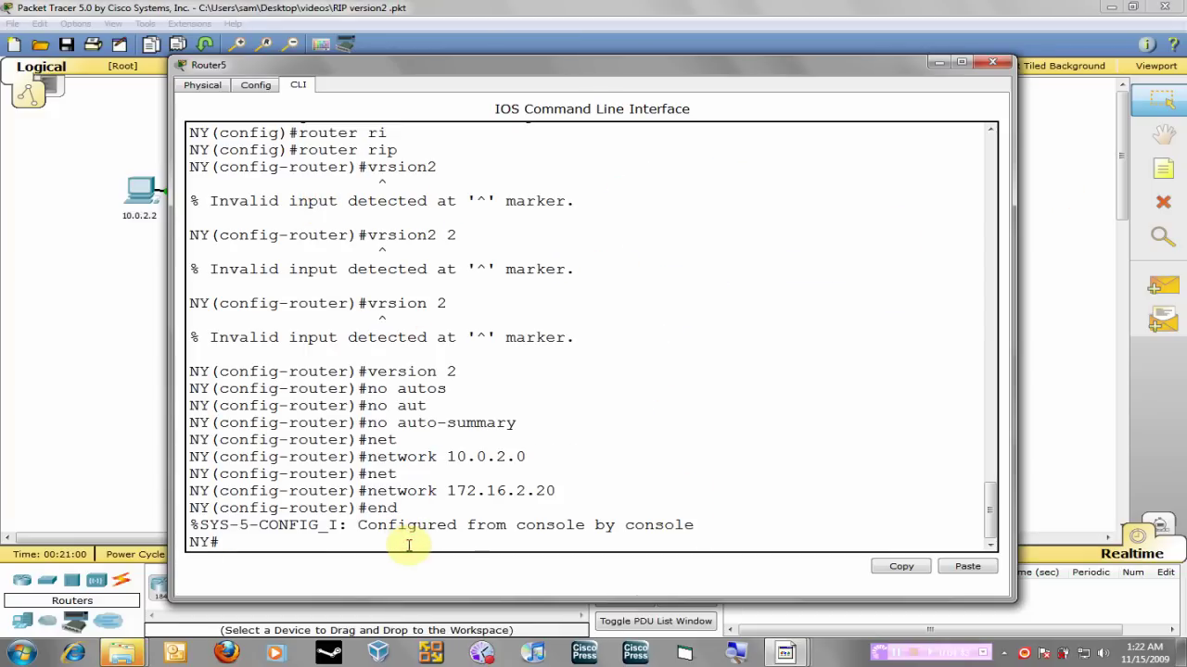
pyautogui.click(1040, 386)
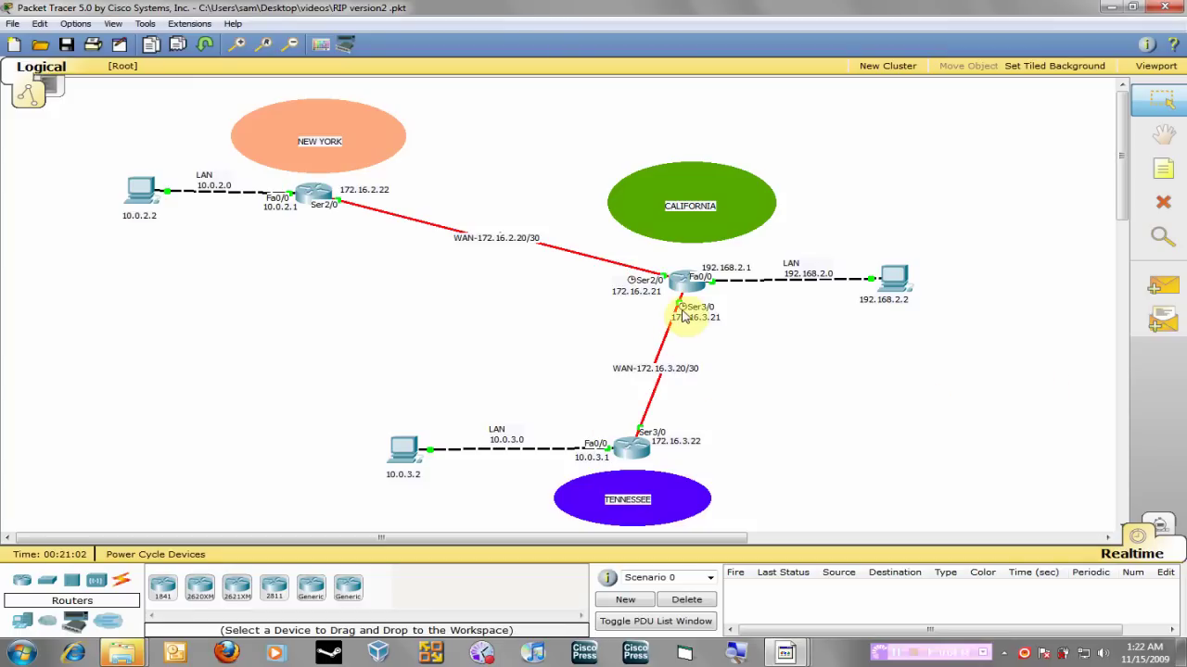
# Run show ip route on Tennessee and check the RIP routes to 10.0.2.0 and 192.168.2.0.
pyautogui.click(631, 448)
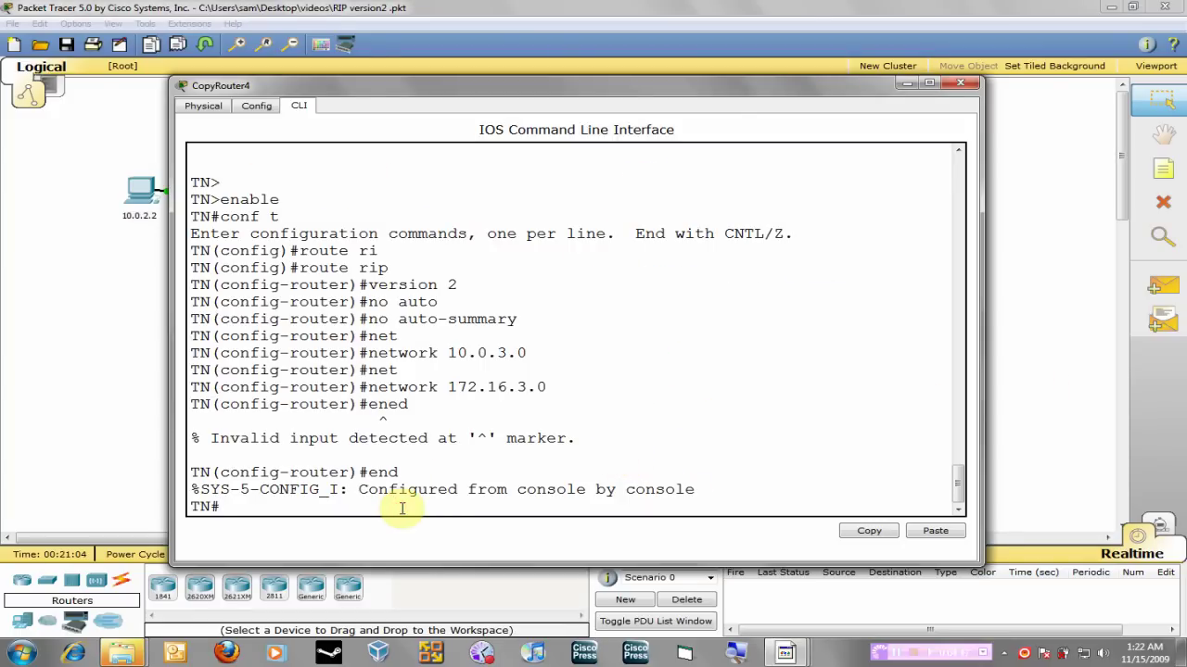
pyautogui.write('show ip route')
pyautogui.press('Return')
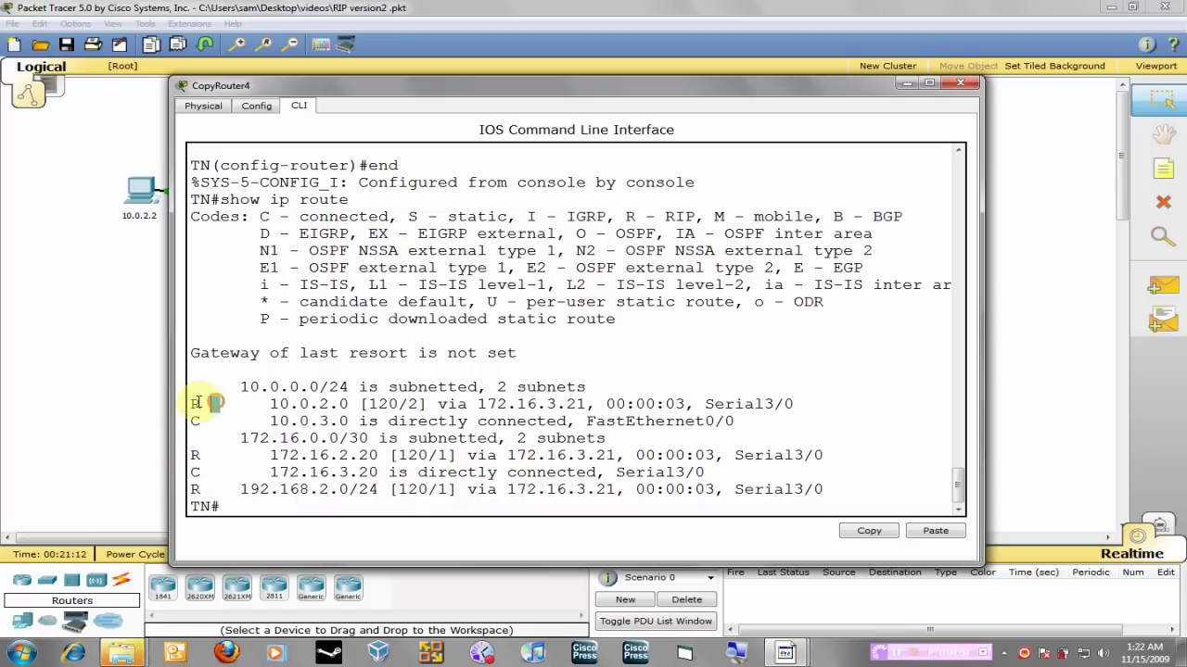
pyautogui.moveTo(219, 404); pyautogui.dragTo(174, 402)
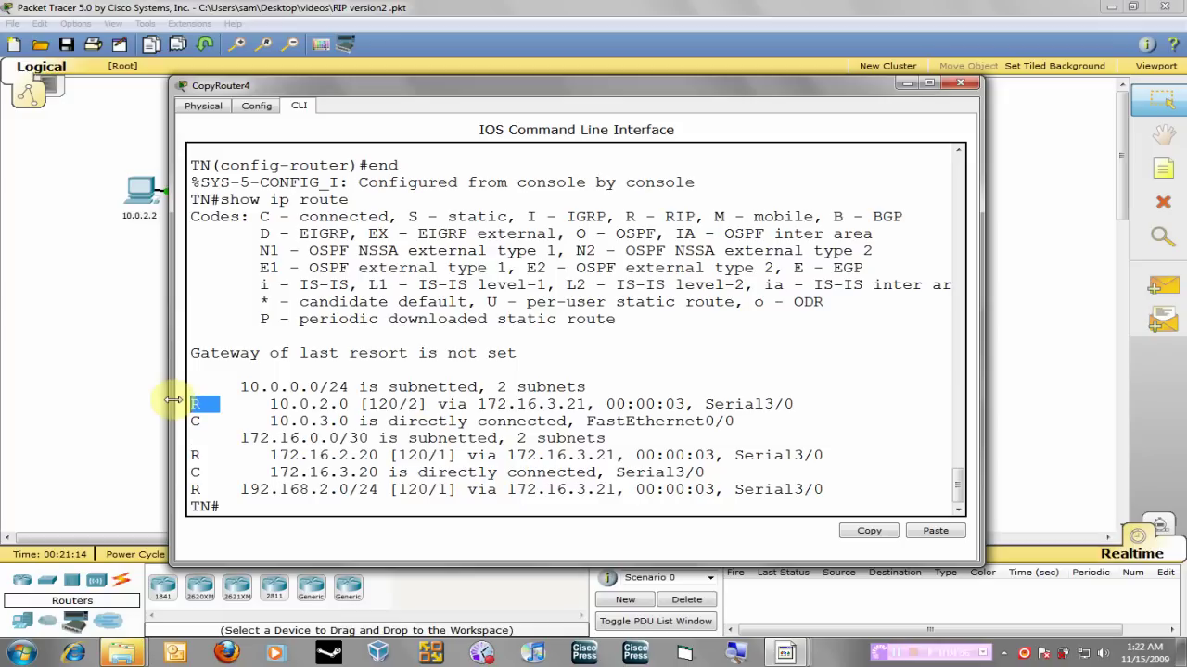
pyautogui.click(125, 397)
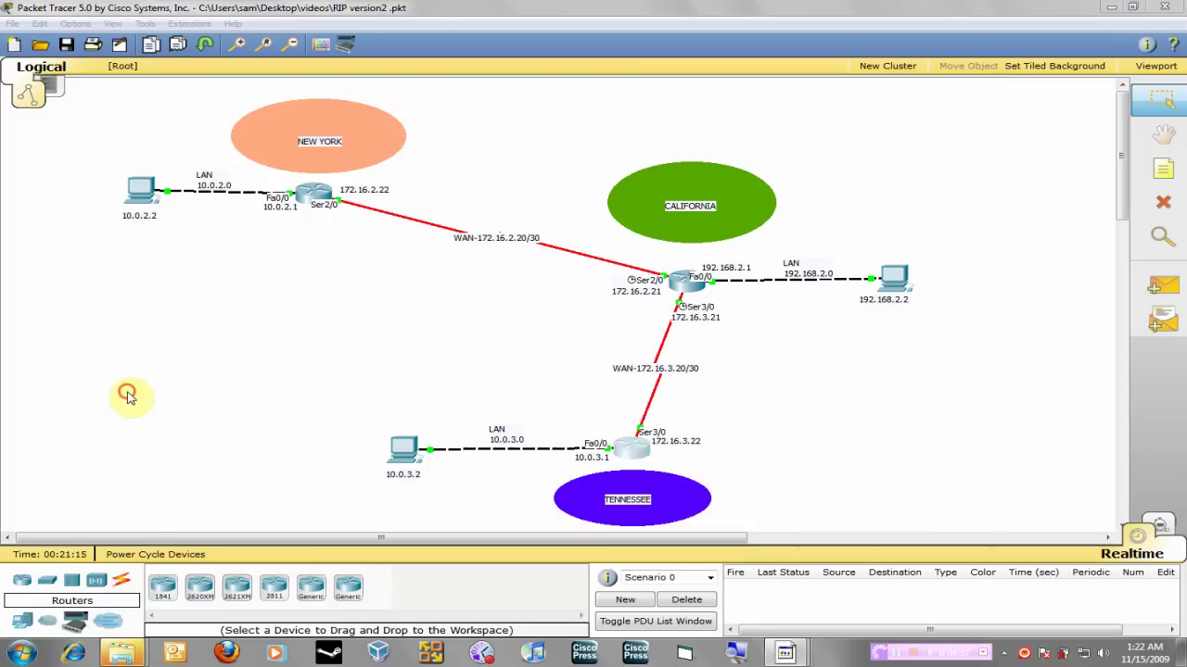
# Run show ip route on California and check the RIP routes to 10.0.2.0 and 10.0.3.0.
pyautogui.click(686, 297)
pyautogui.write('show ip route')
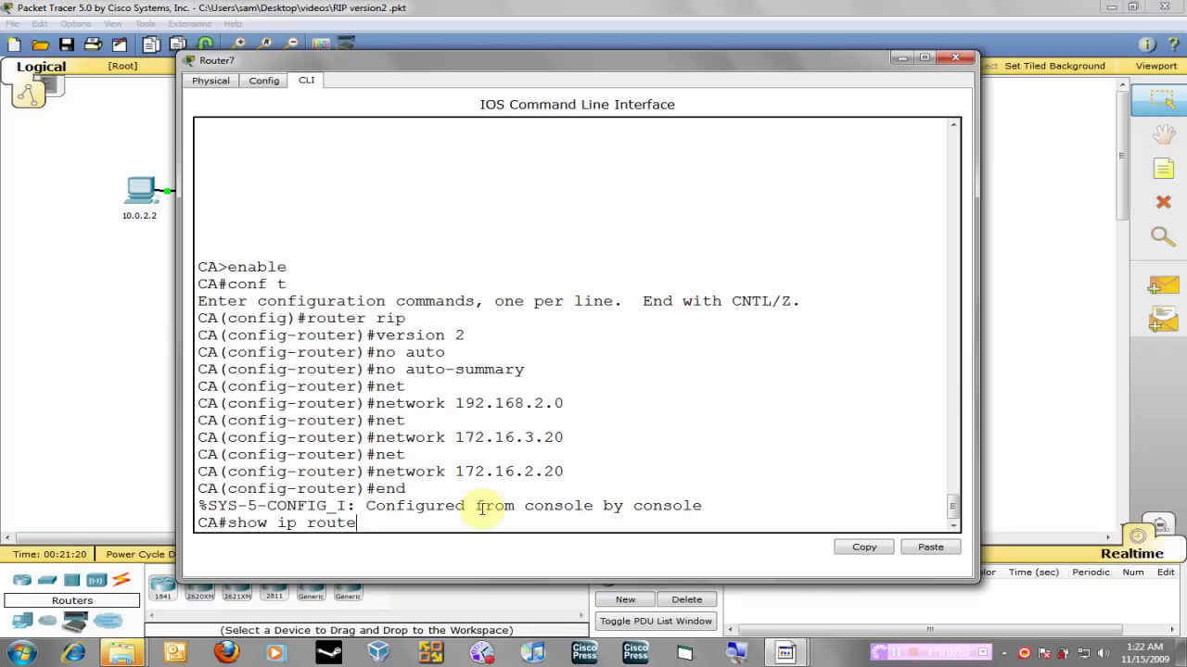
pyautogui.press('Return')
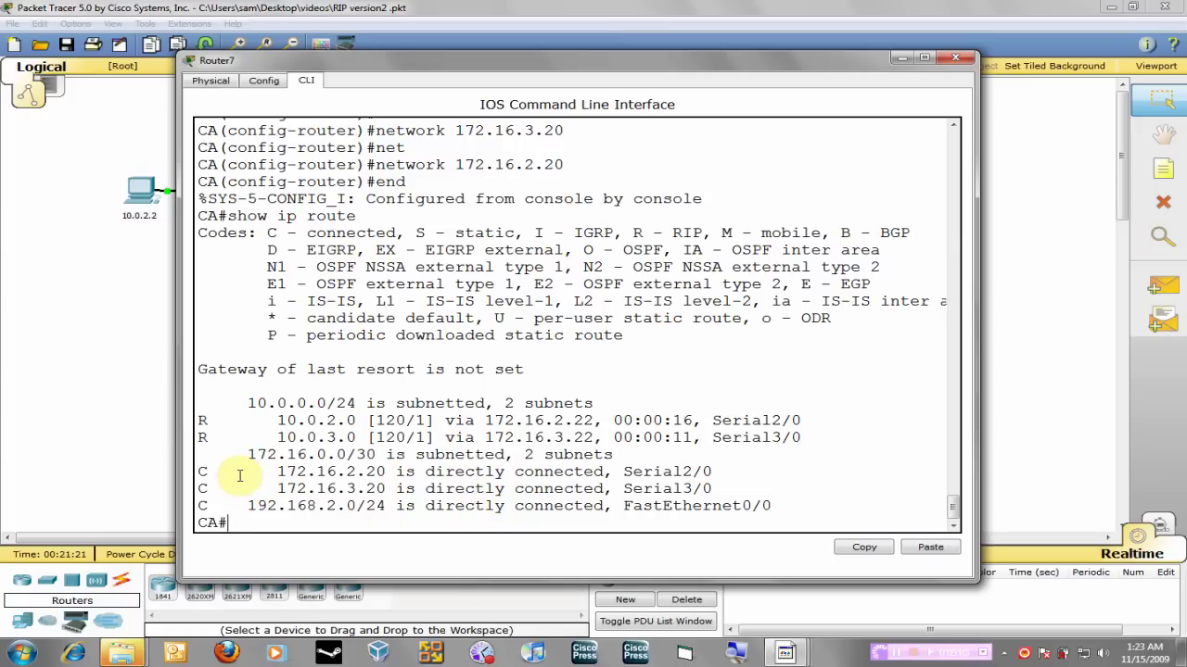
pyautogui.doubleClick(201, 421)
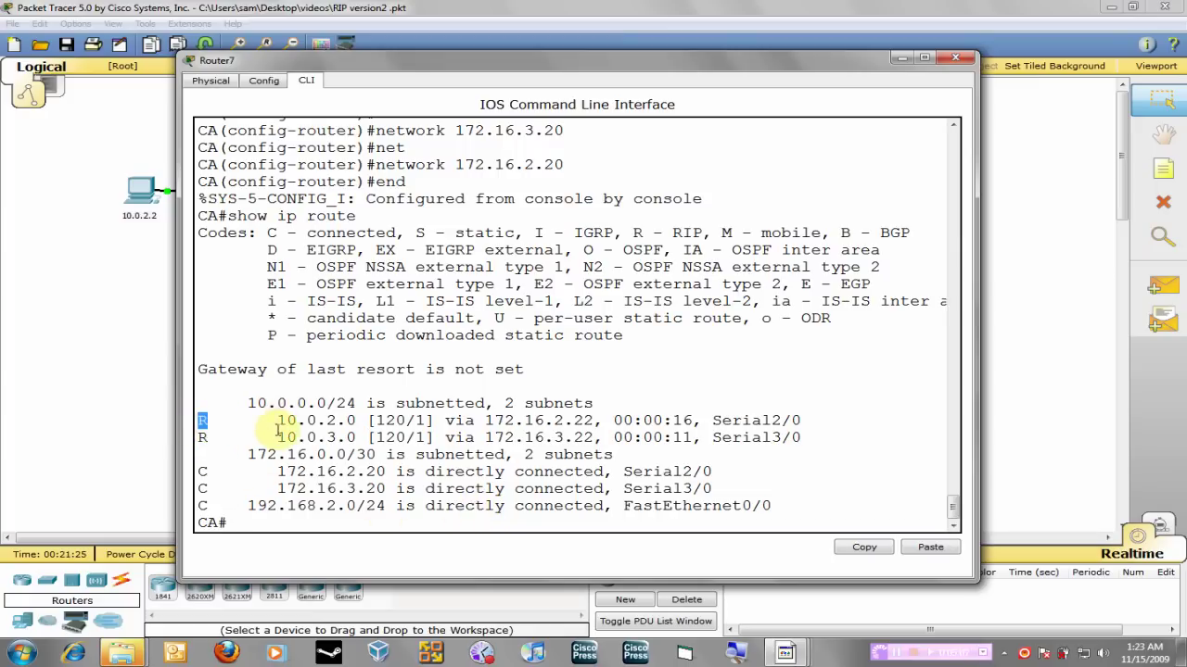
pyautogui.click(159, 427)
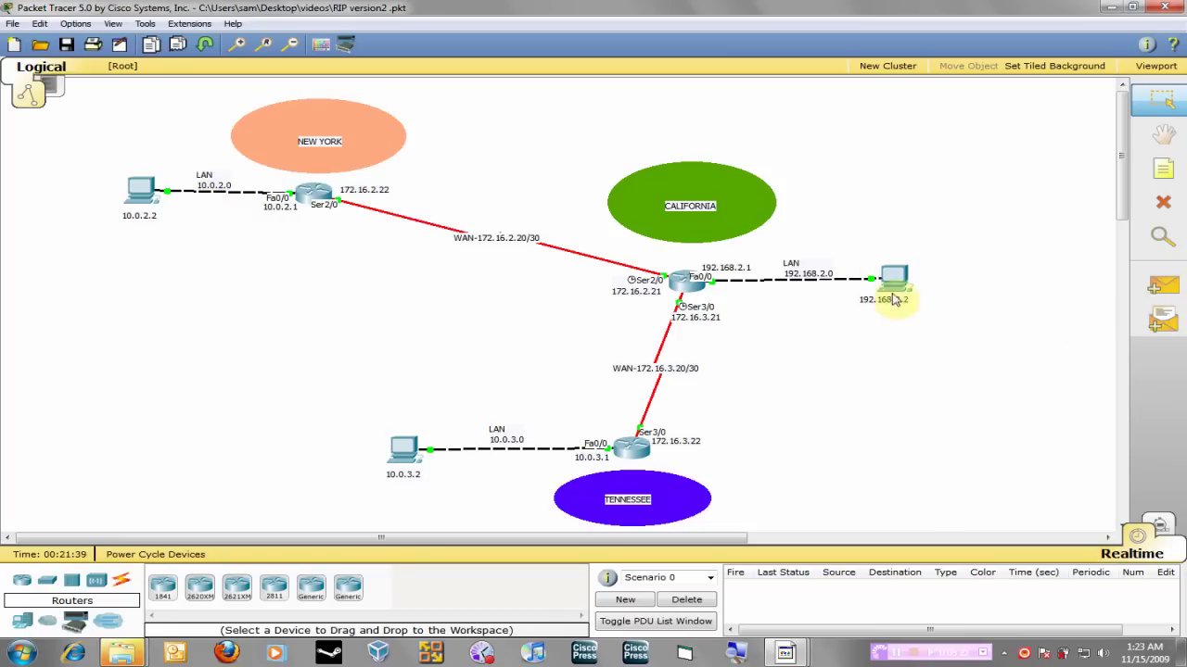
# Ping 192.168.2.2 from the New York PC, now succeeding with 0% loss.
pyautogui.click(161, 181)
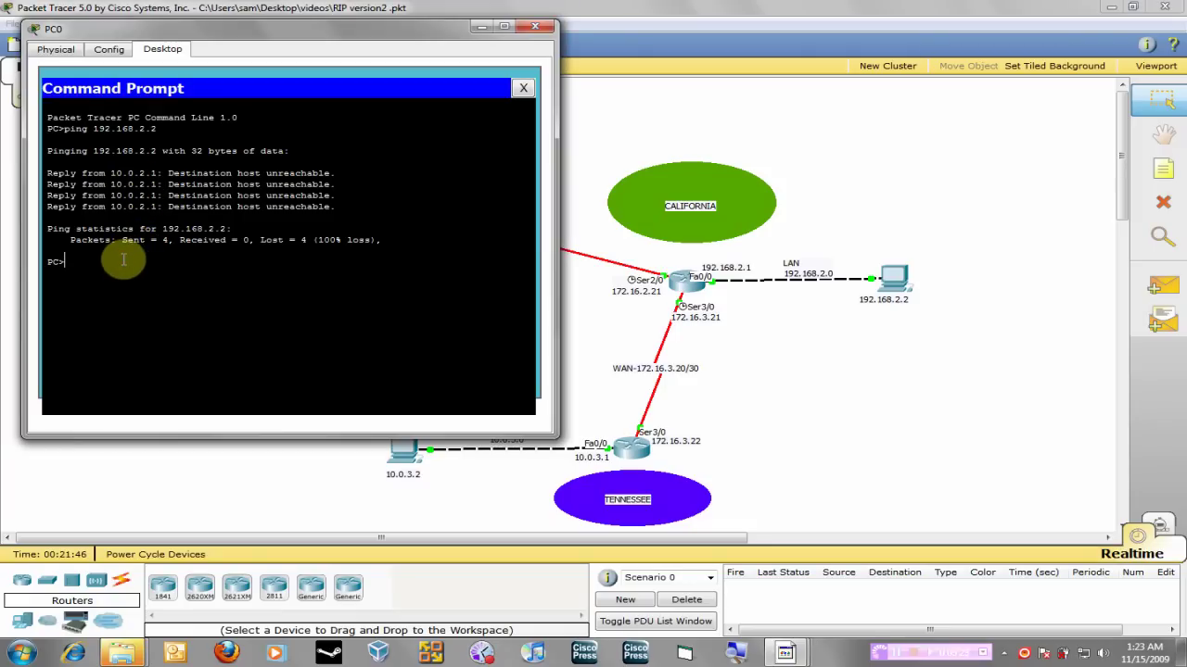
pyautogui.write('ping 192.168.2.2')
pyautogui.press('Return')
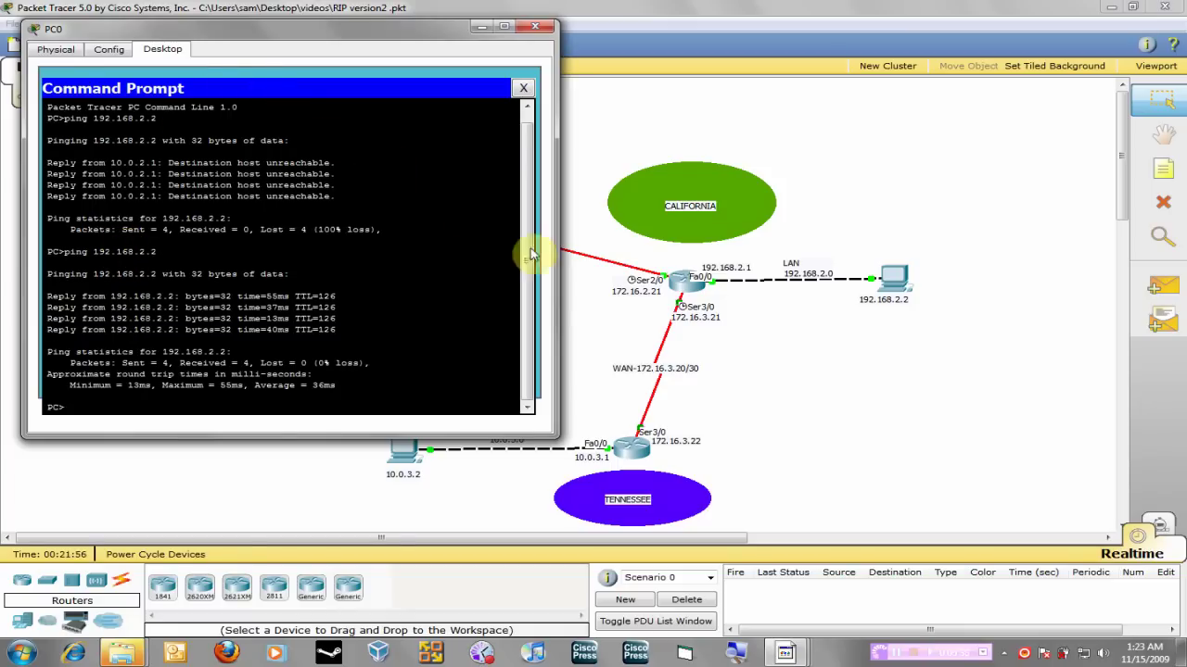
pyautogui.click(404, 468)
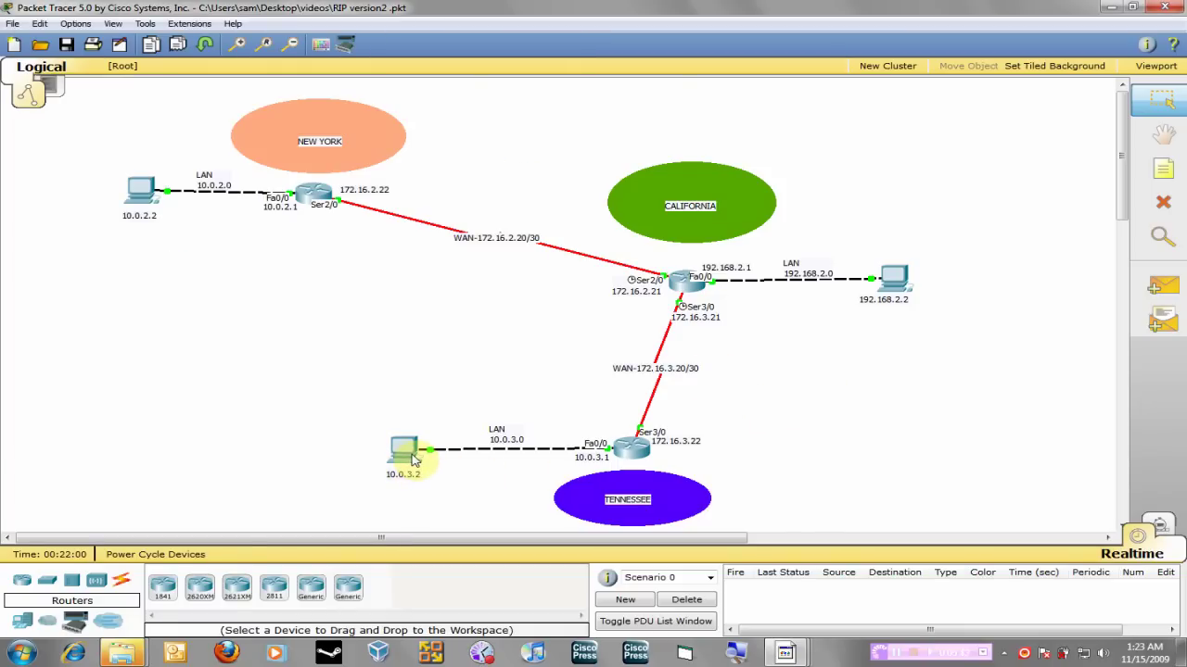
# Ping 10.0.2.2 from the Tennessee PC and get all four replies.
pyautogui.click(401, 449)
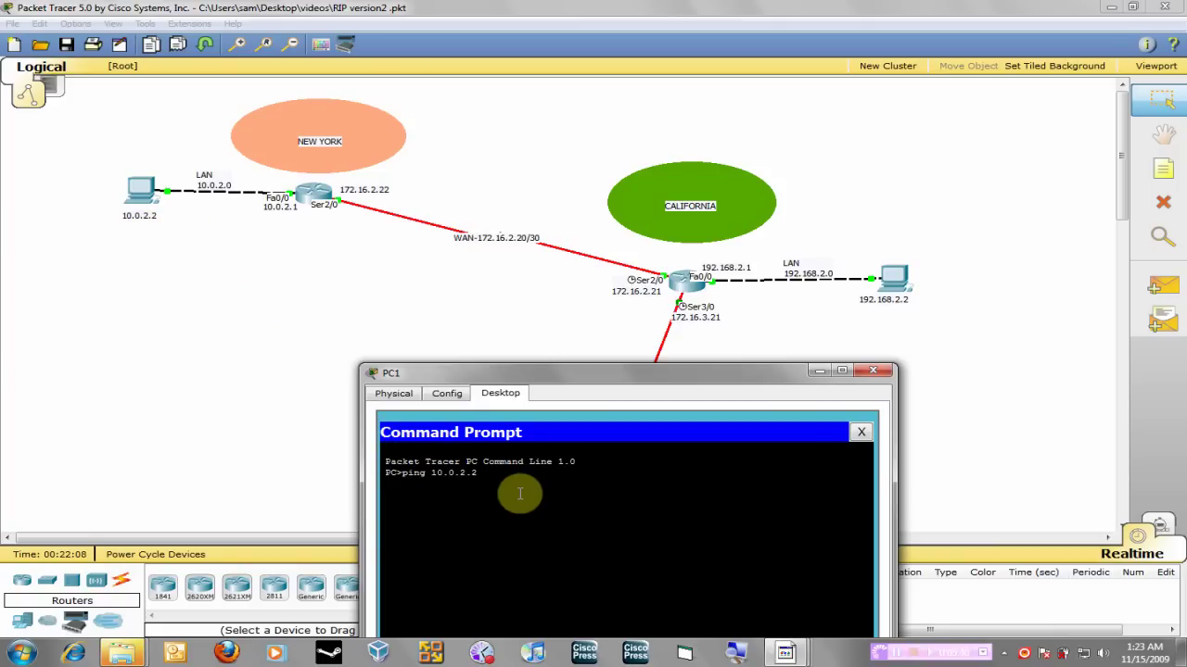
pyautogui.write('ping 10.0.2.2')
pyautogui.press('Return')
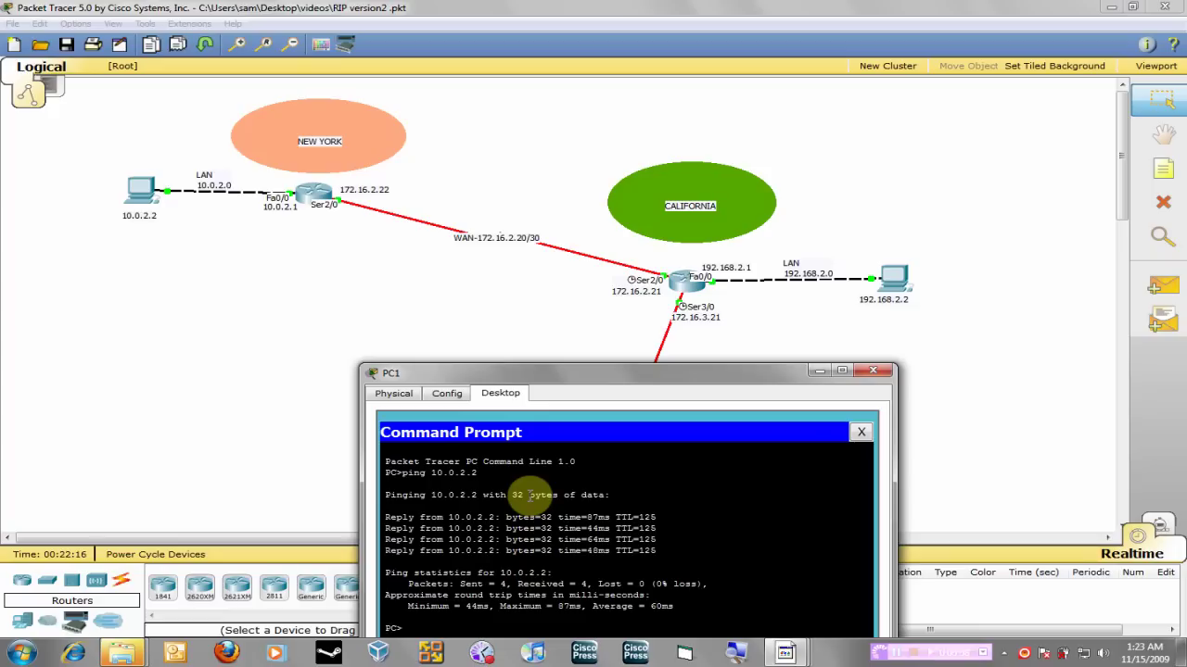
# Put away the Tennessee PC's window to show the full three-router topology.
pyautogui.click(819, 370)
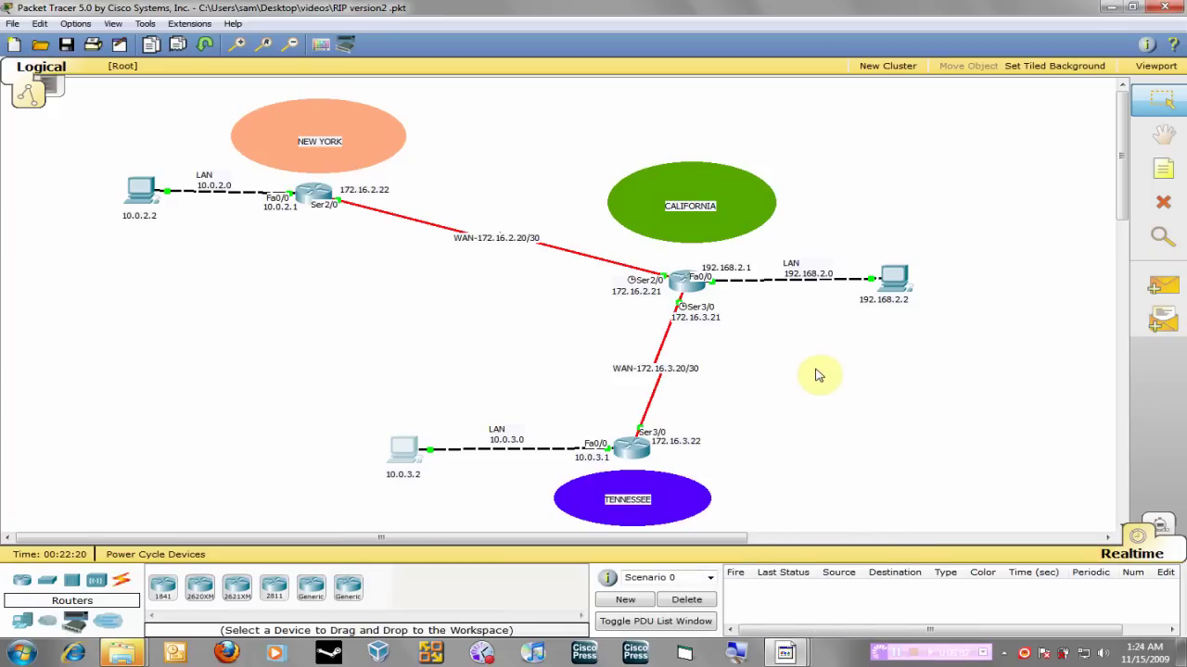